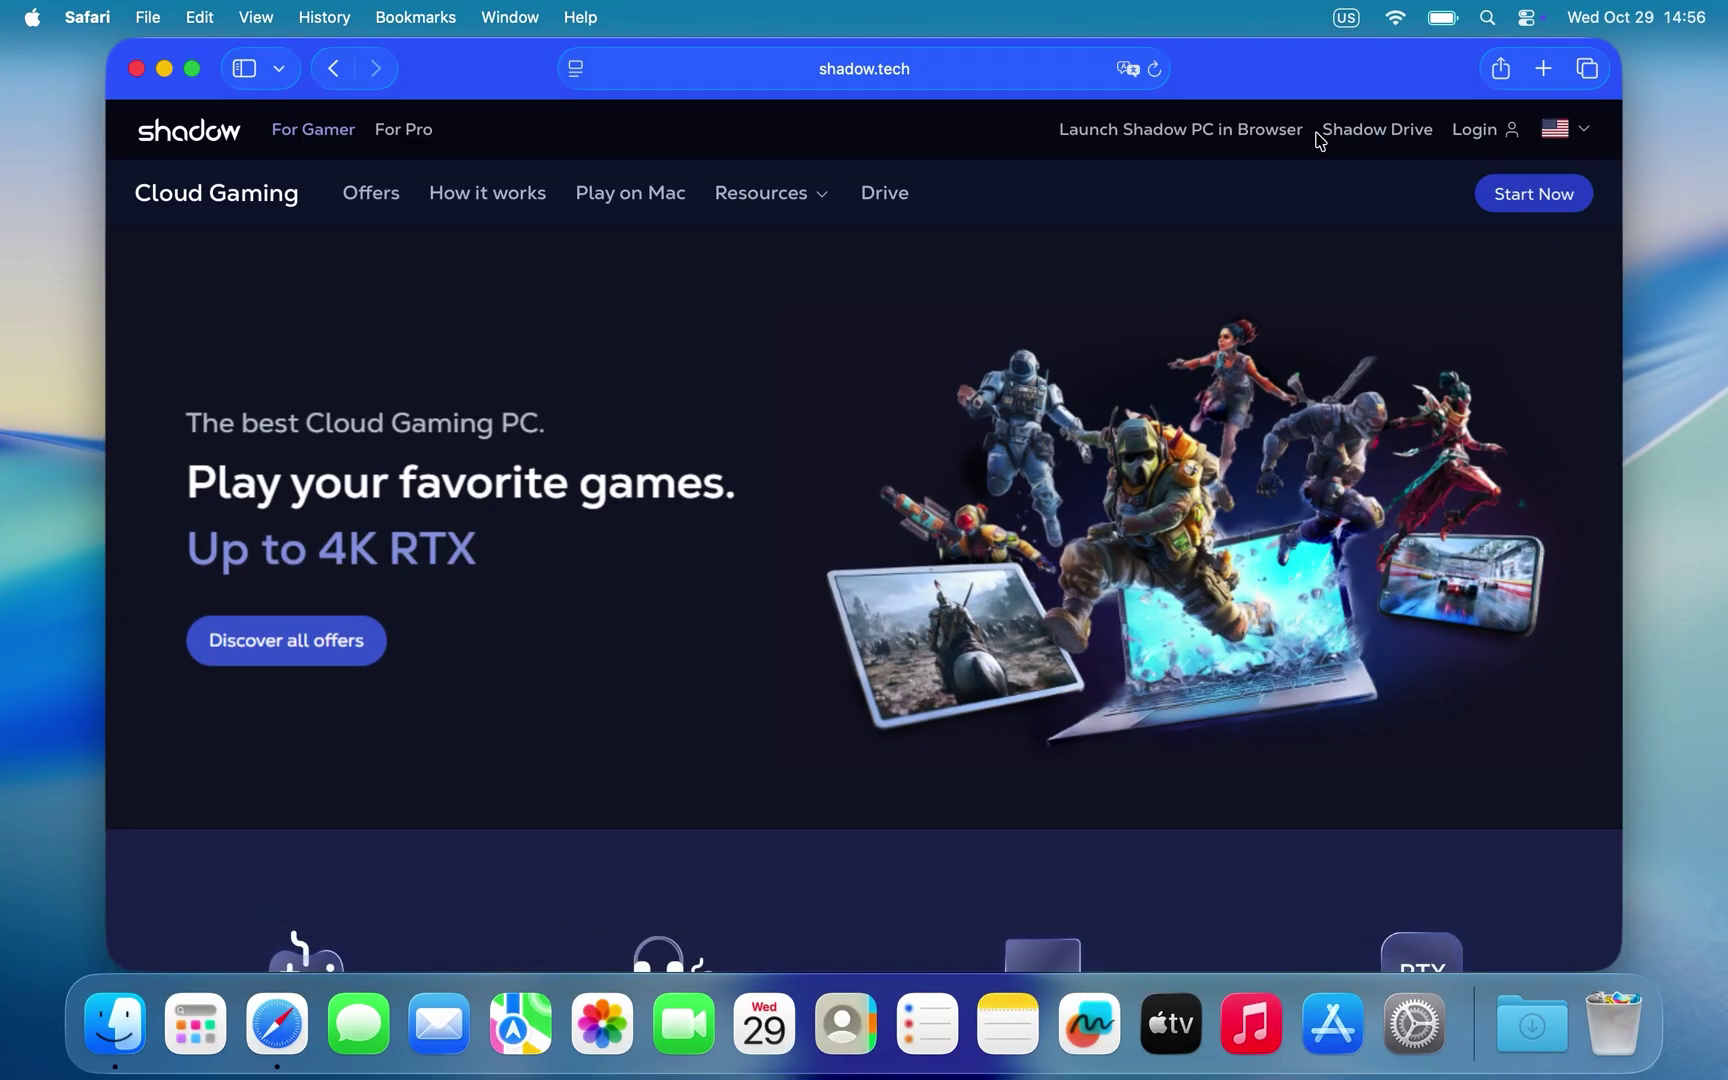
Open the Resources menu on shadow.tech to show the Useful Links panel with Downloads.
click(1510, 131)
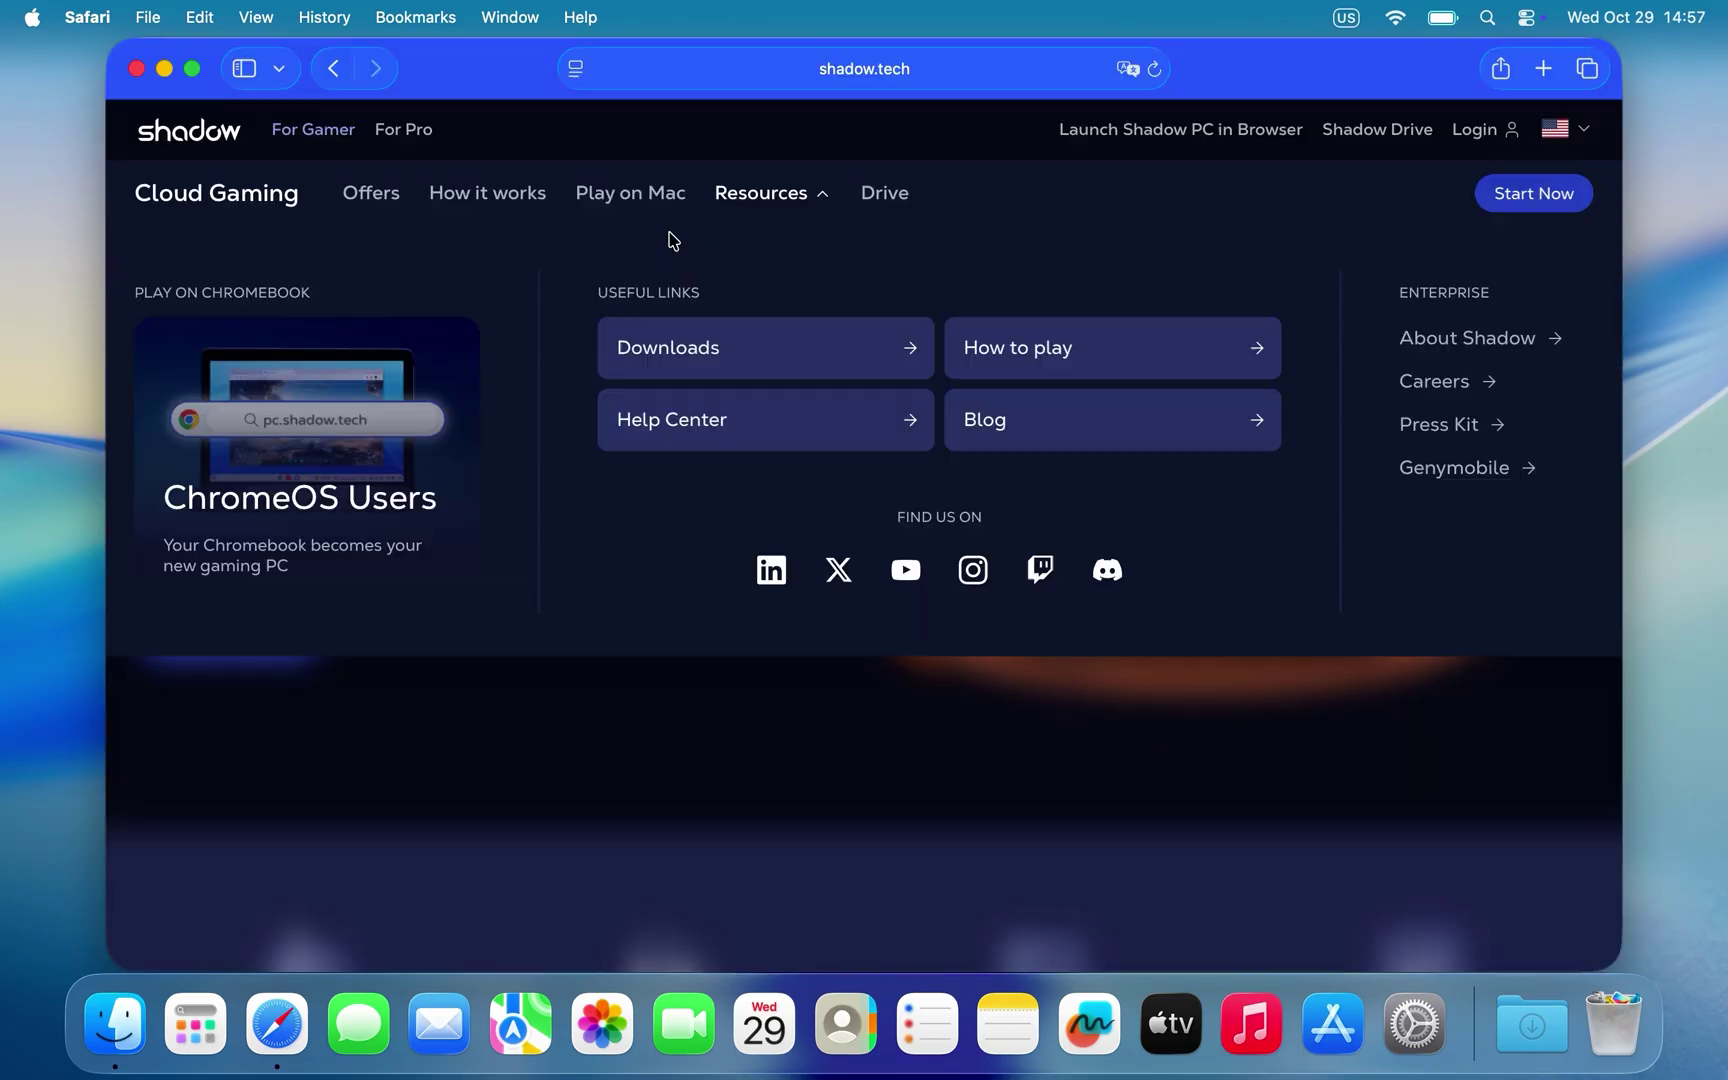
Download ShadowPC.dmg for macOS Silicon from All Shadow Apps, allowing shadow.tech downloads.
click(709, 355)
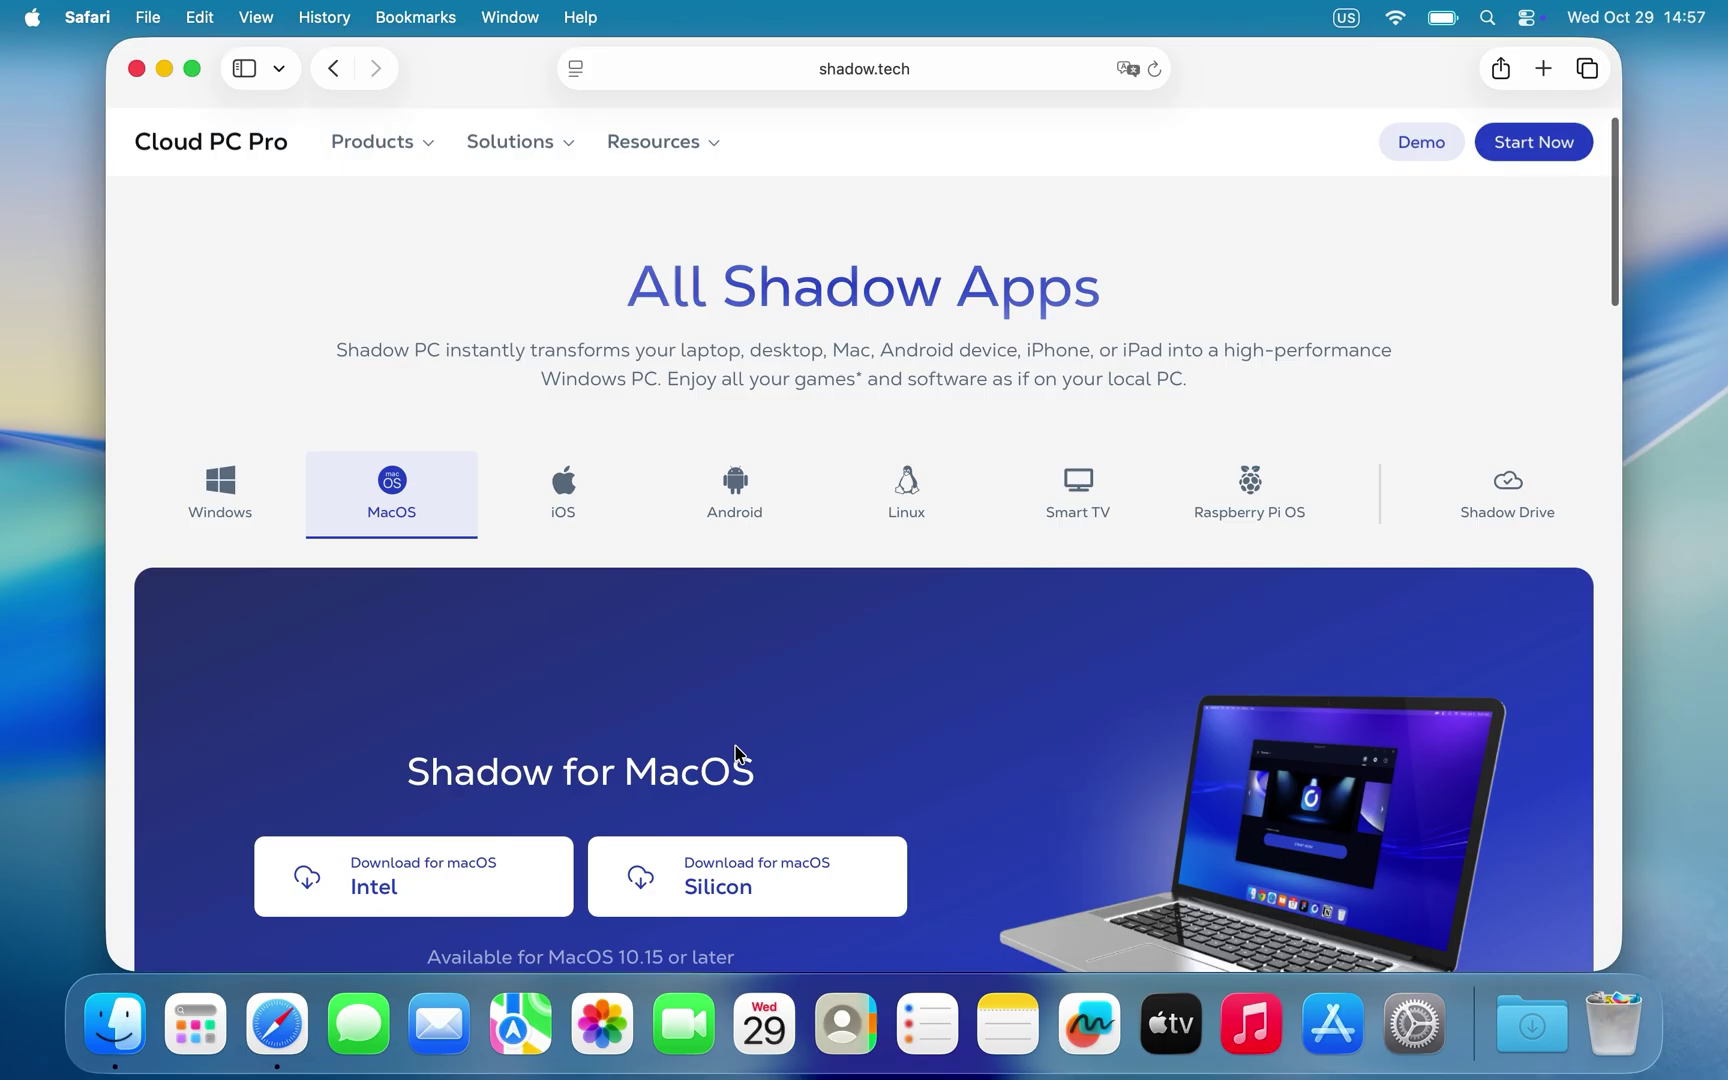
scroll(738, 751, down, 5)
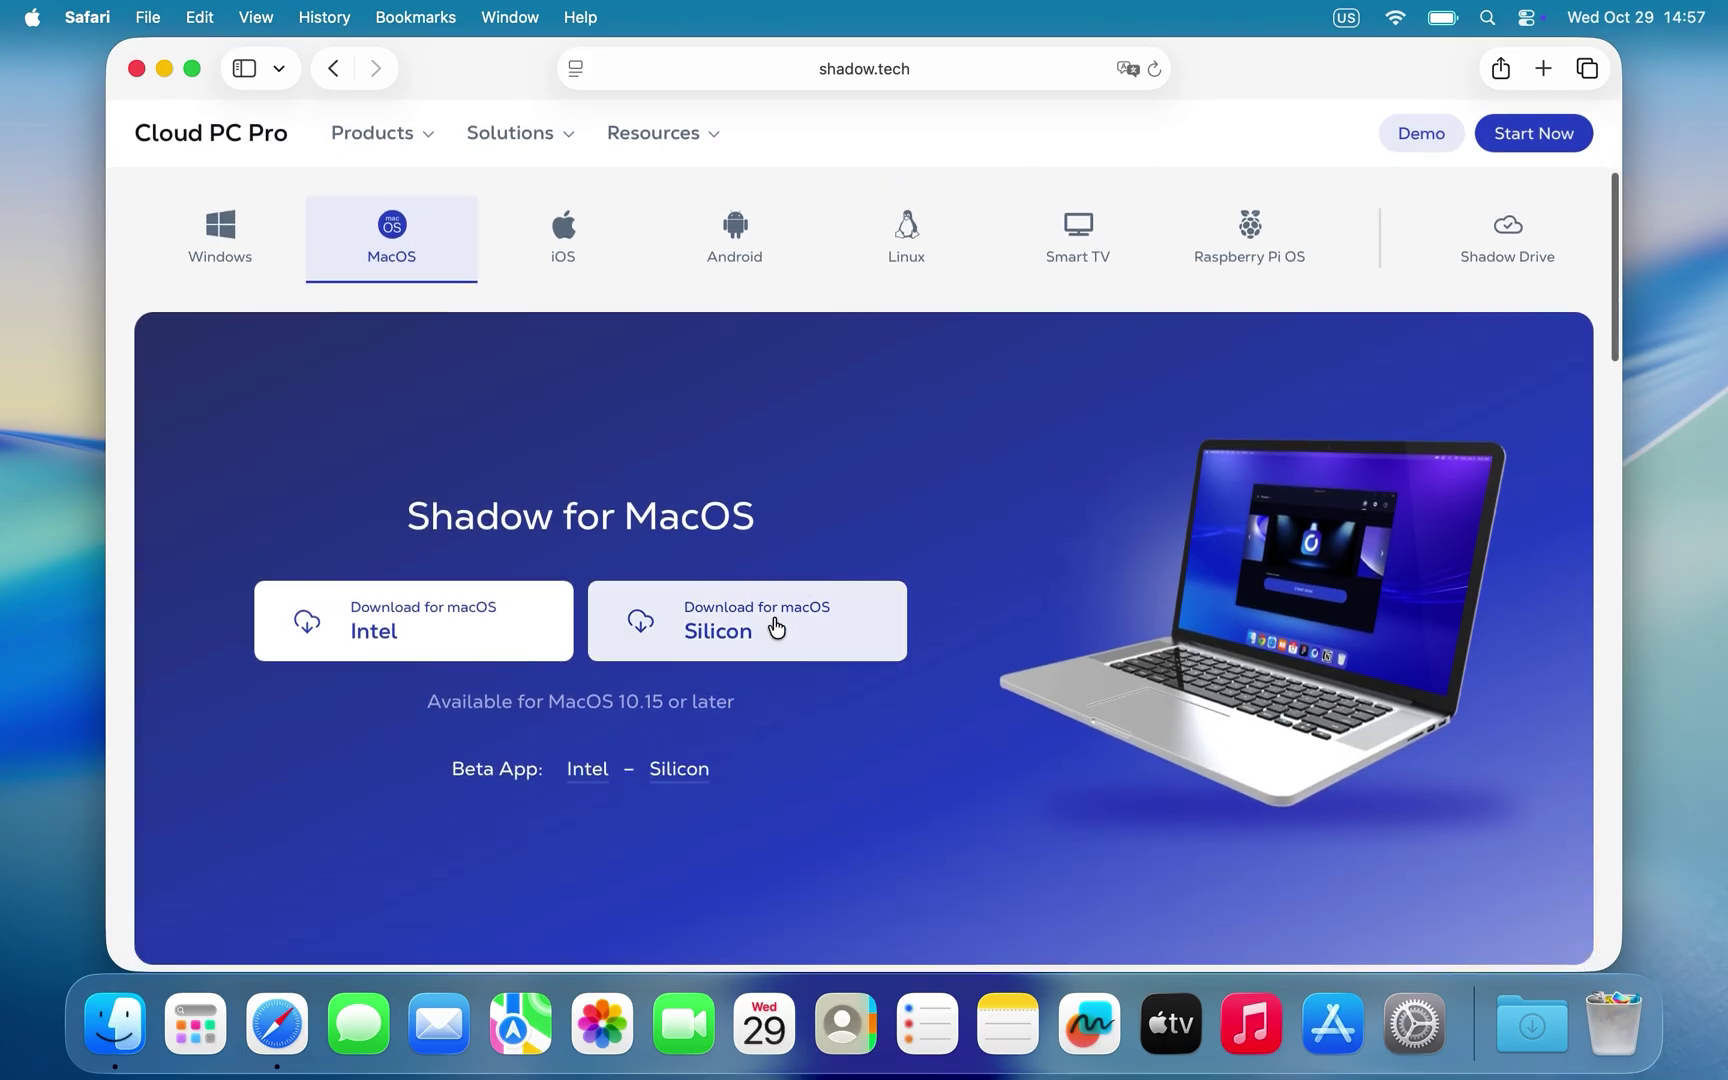
click(774, 616)
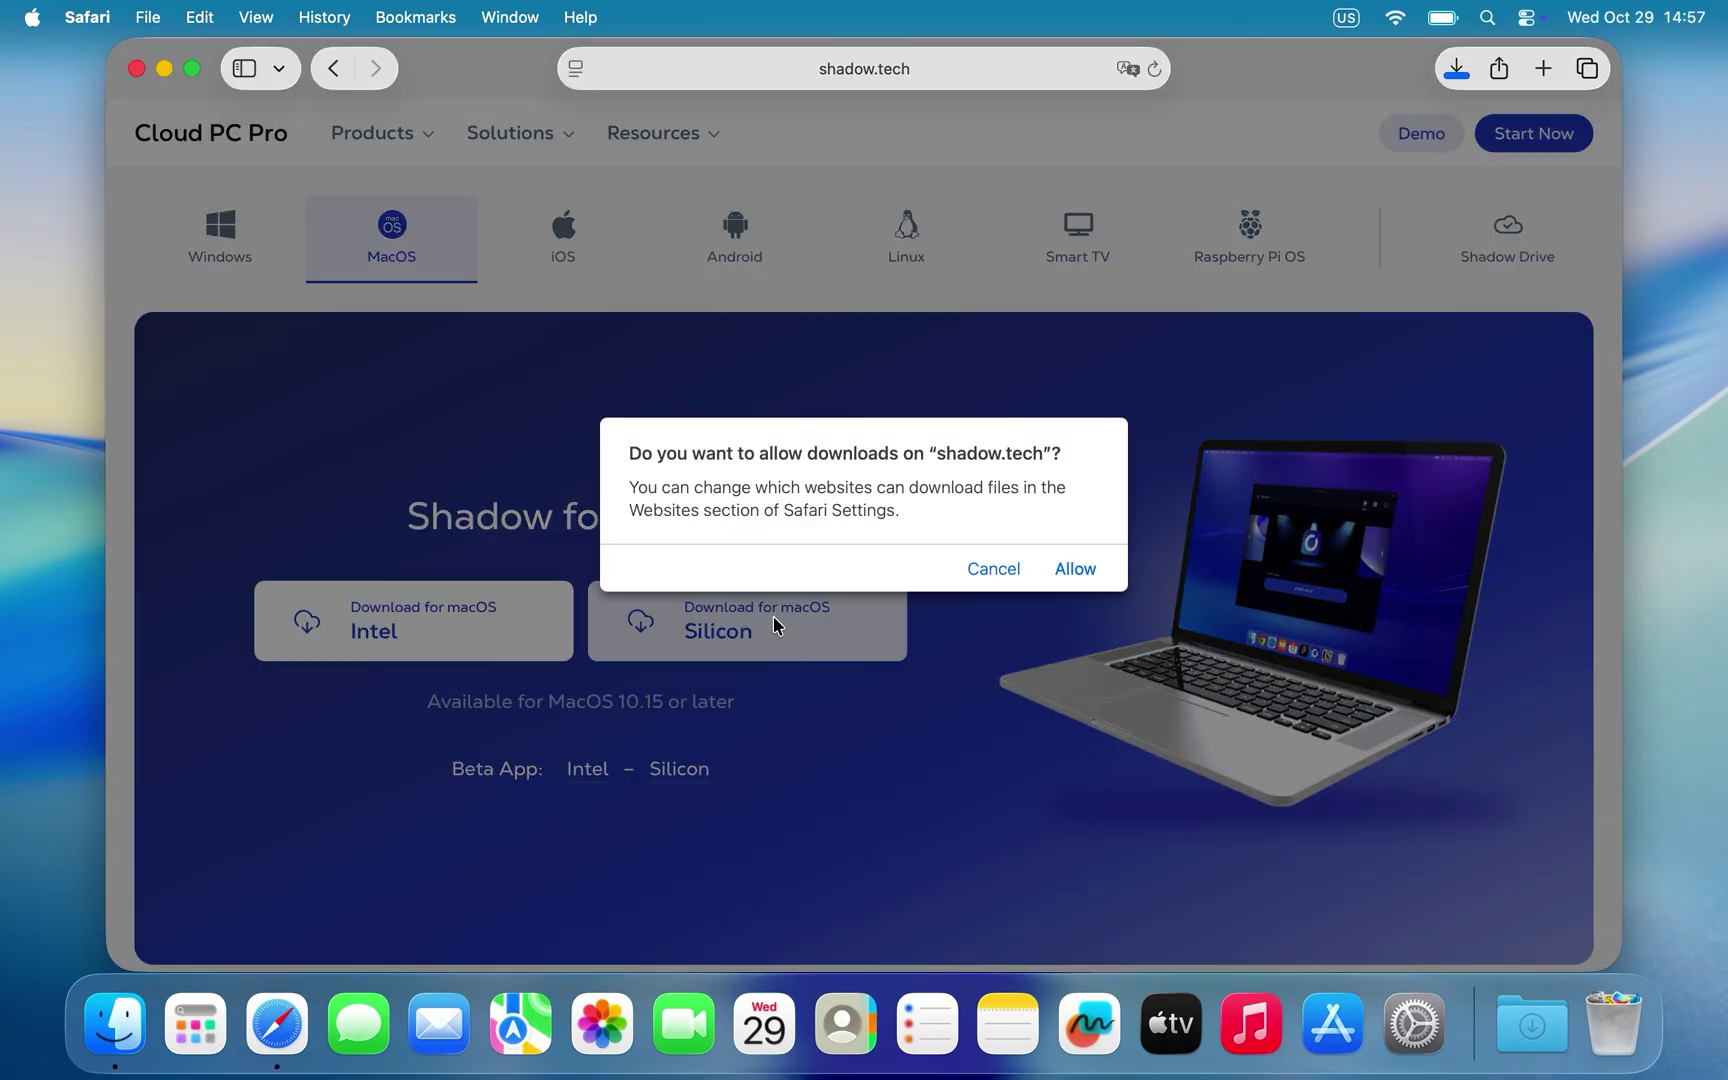
click(1068, 575)
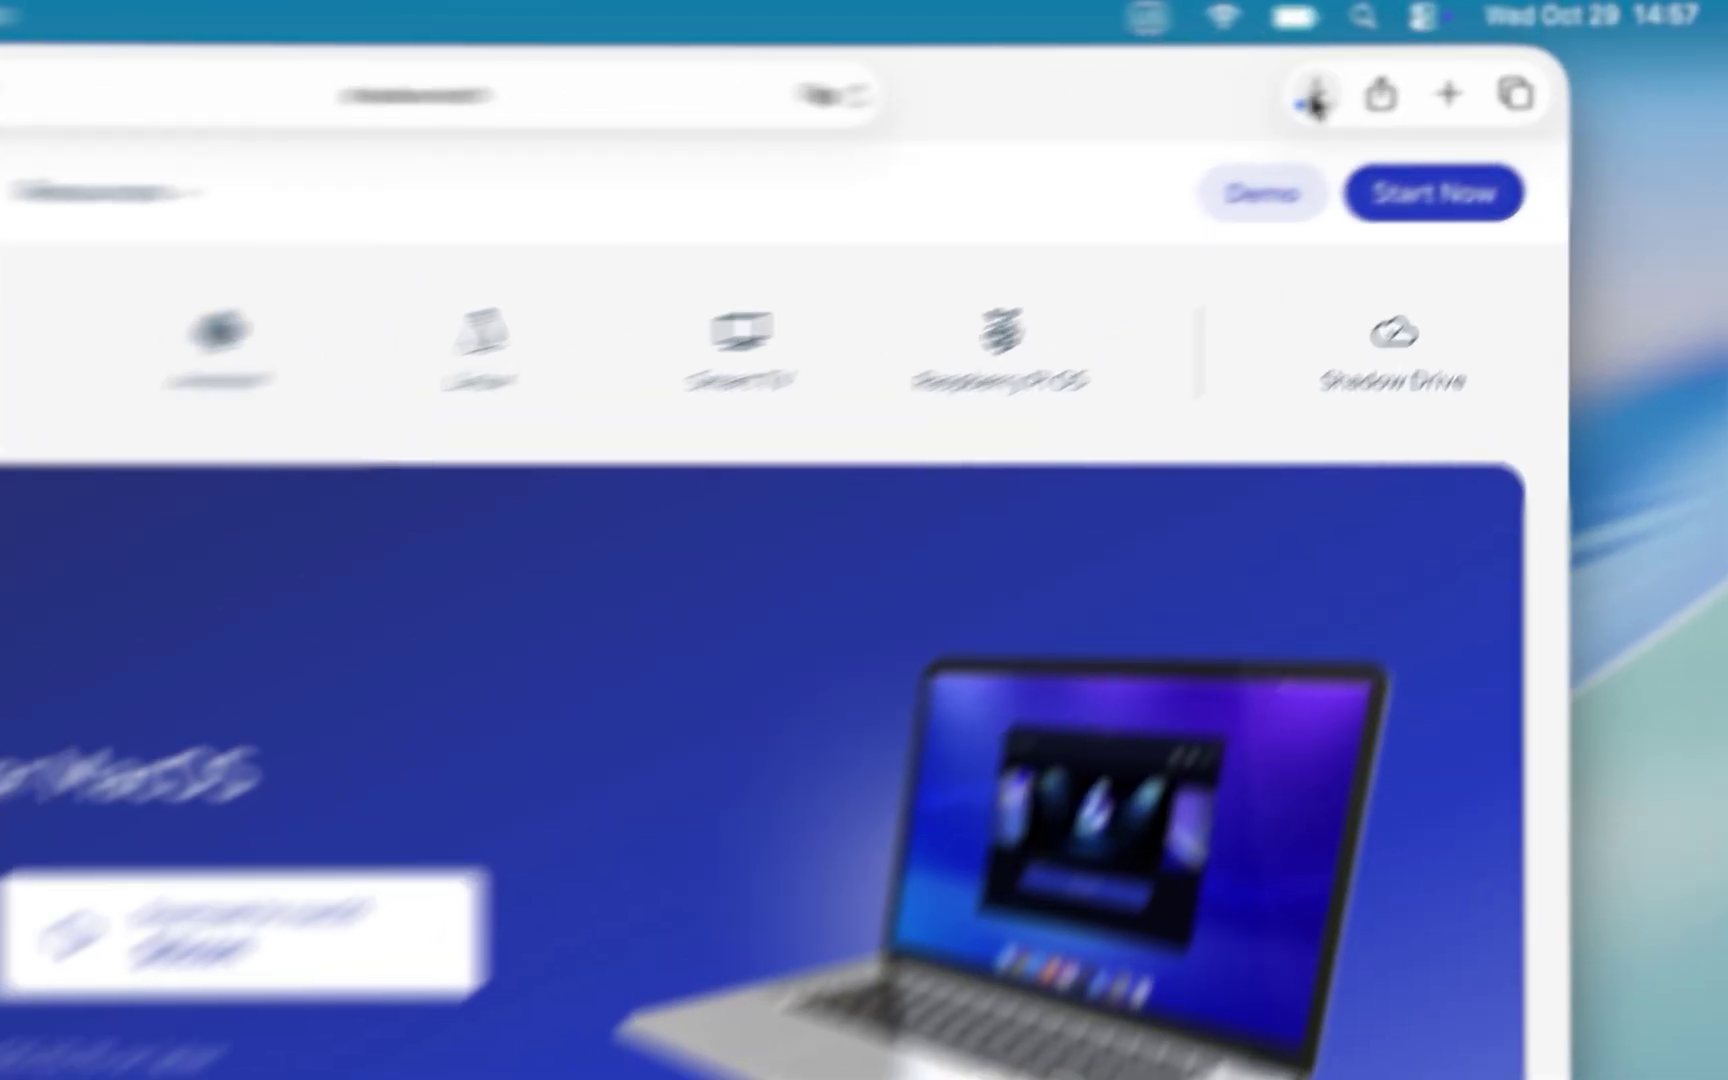
click(1456, 68)
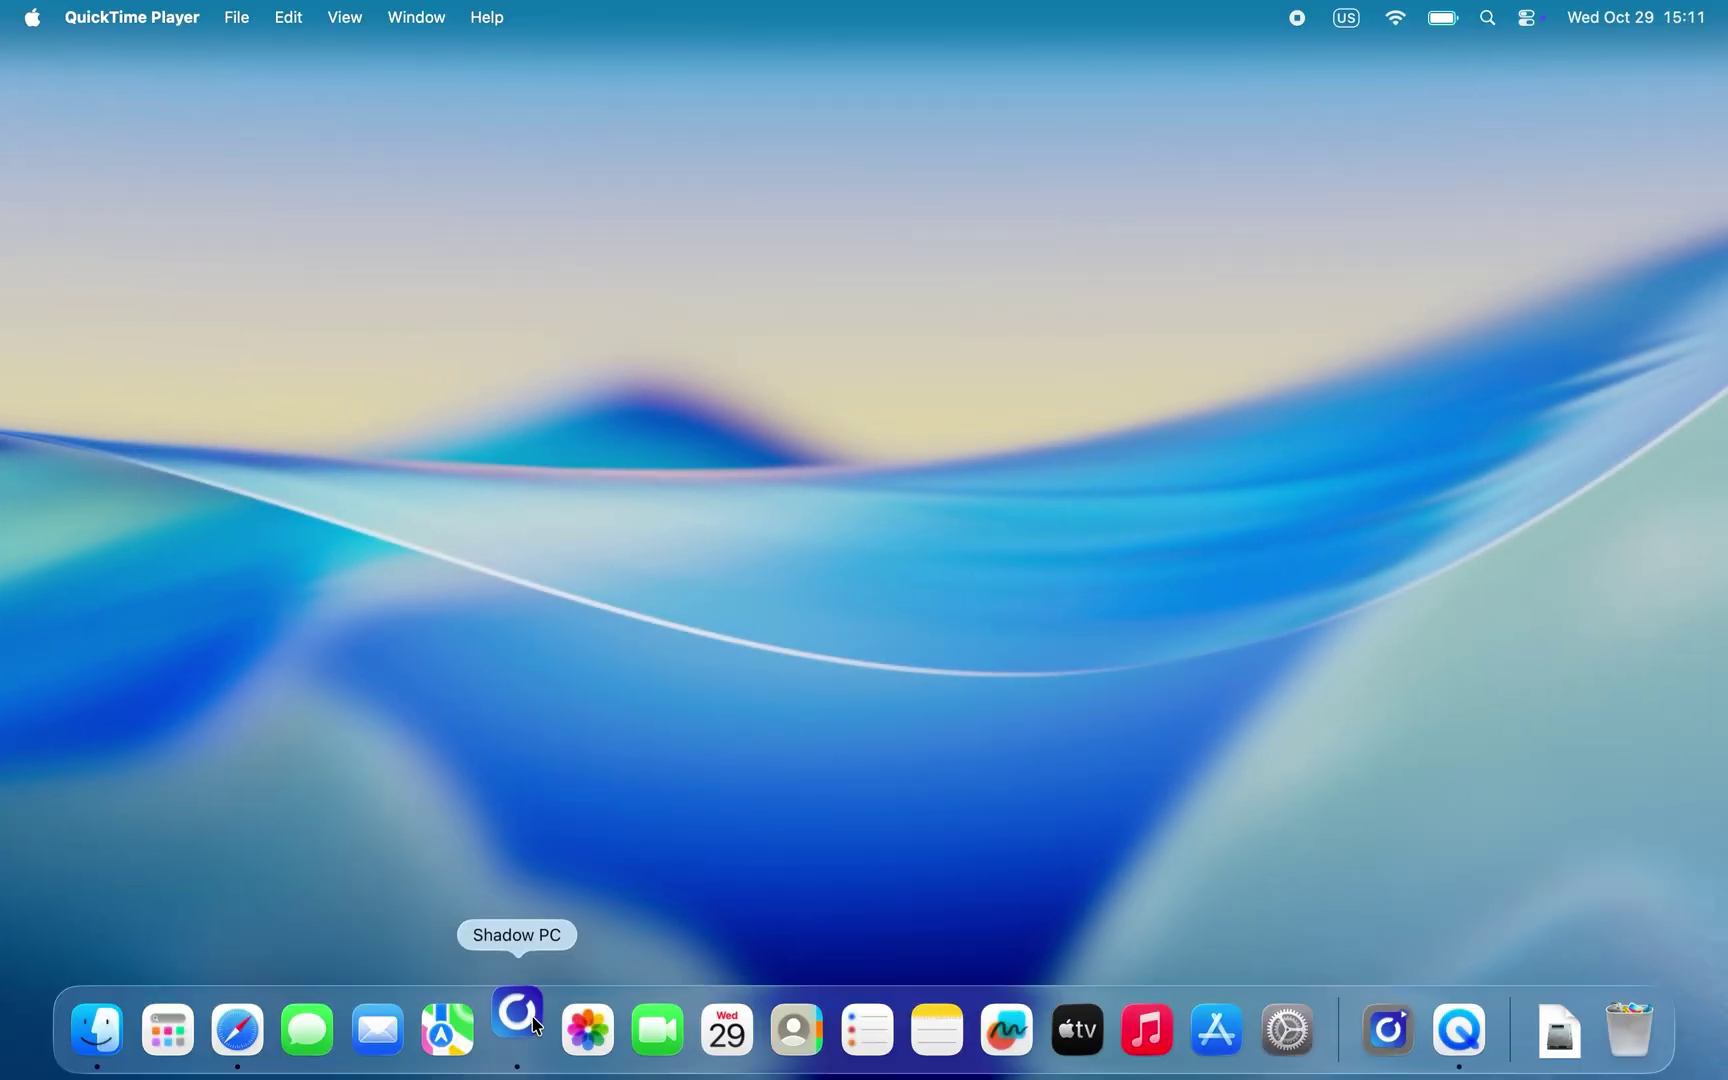
Launch Shadow PC from the Dock and reach its logged-in home screen.
click(520, 1026)
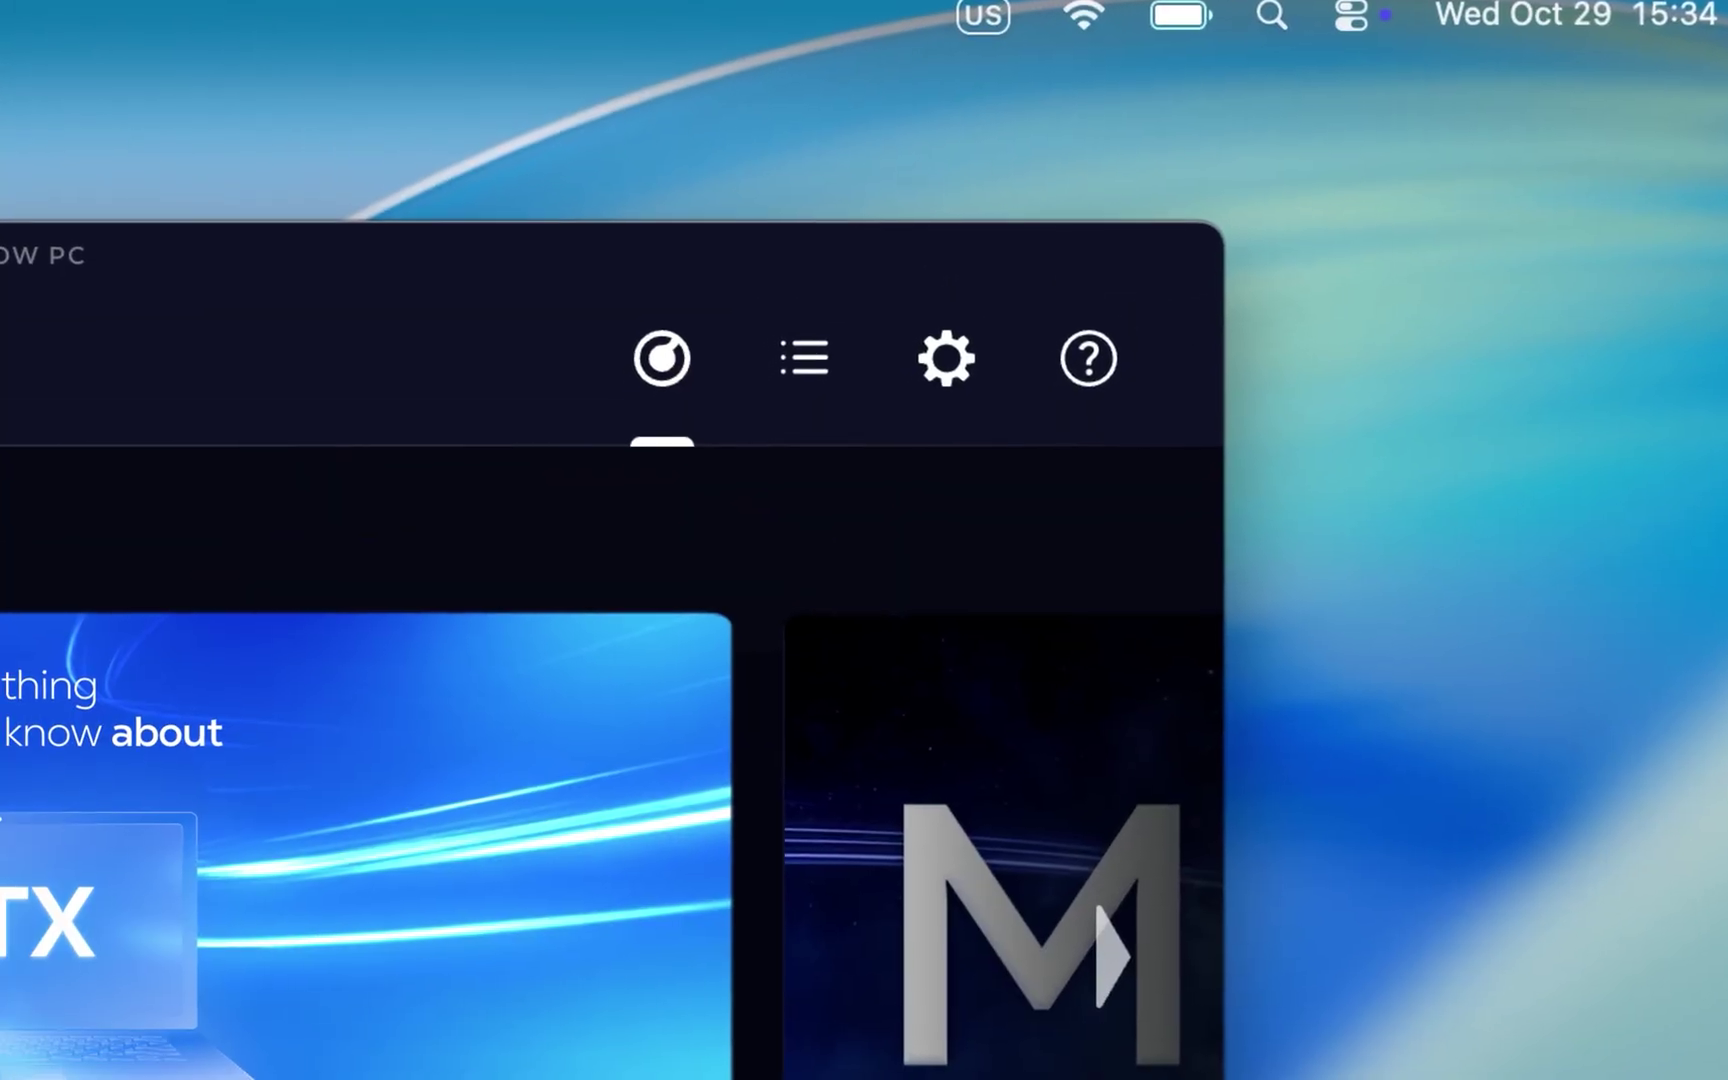
Browse the General, Audio, and Controllers & USB settings pages.
click(945, 357)
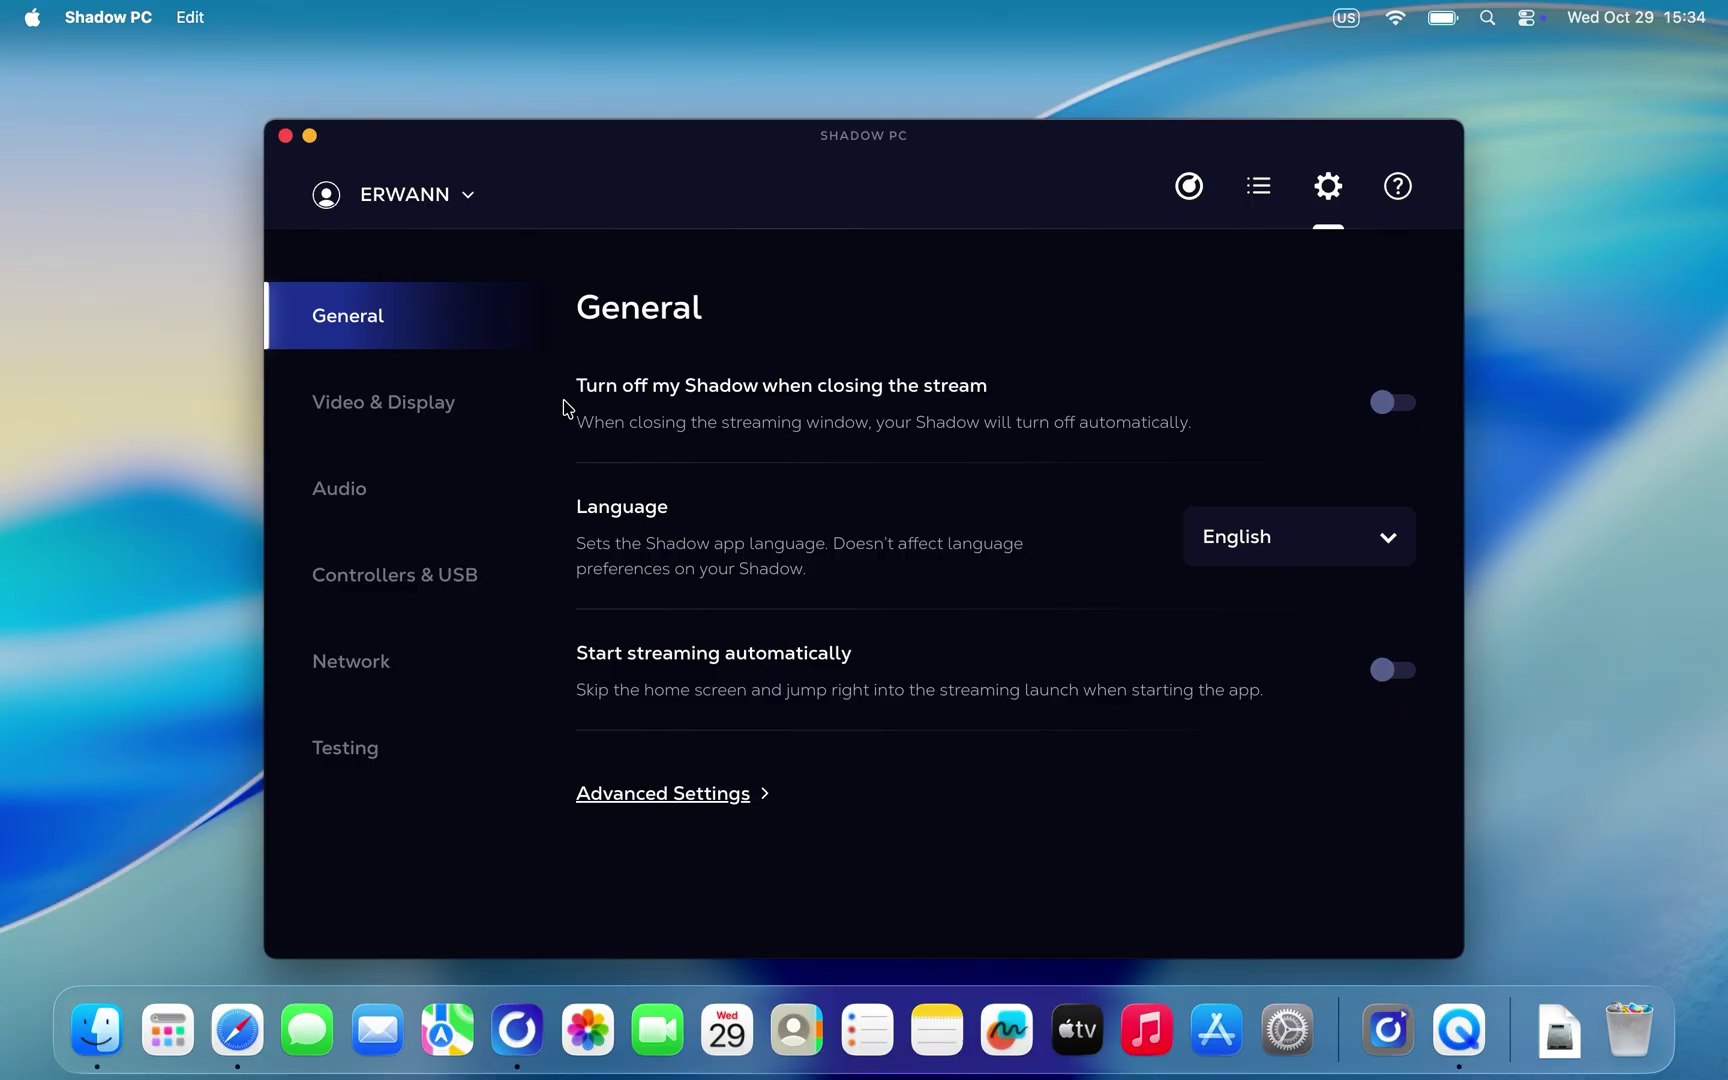
click(495, 421)
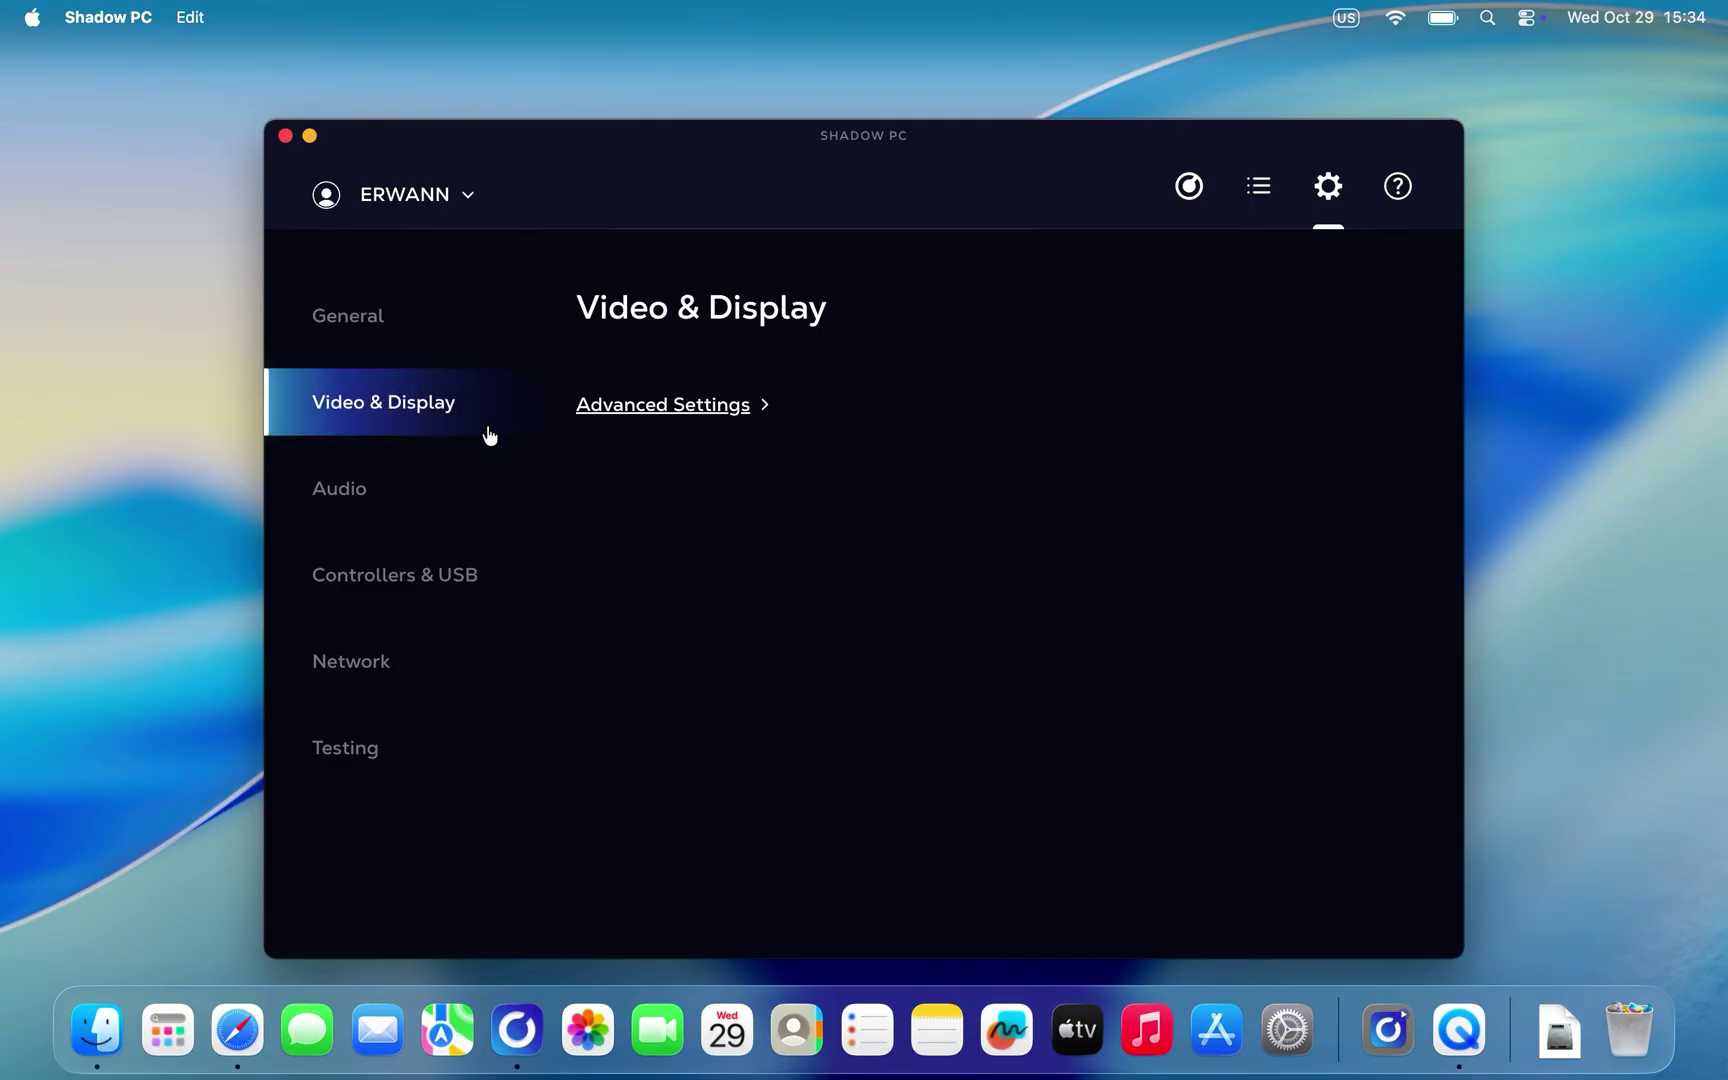
click(475, 567)
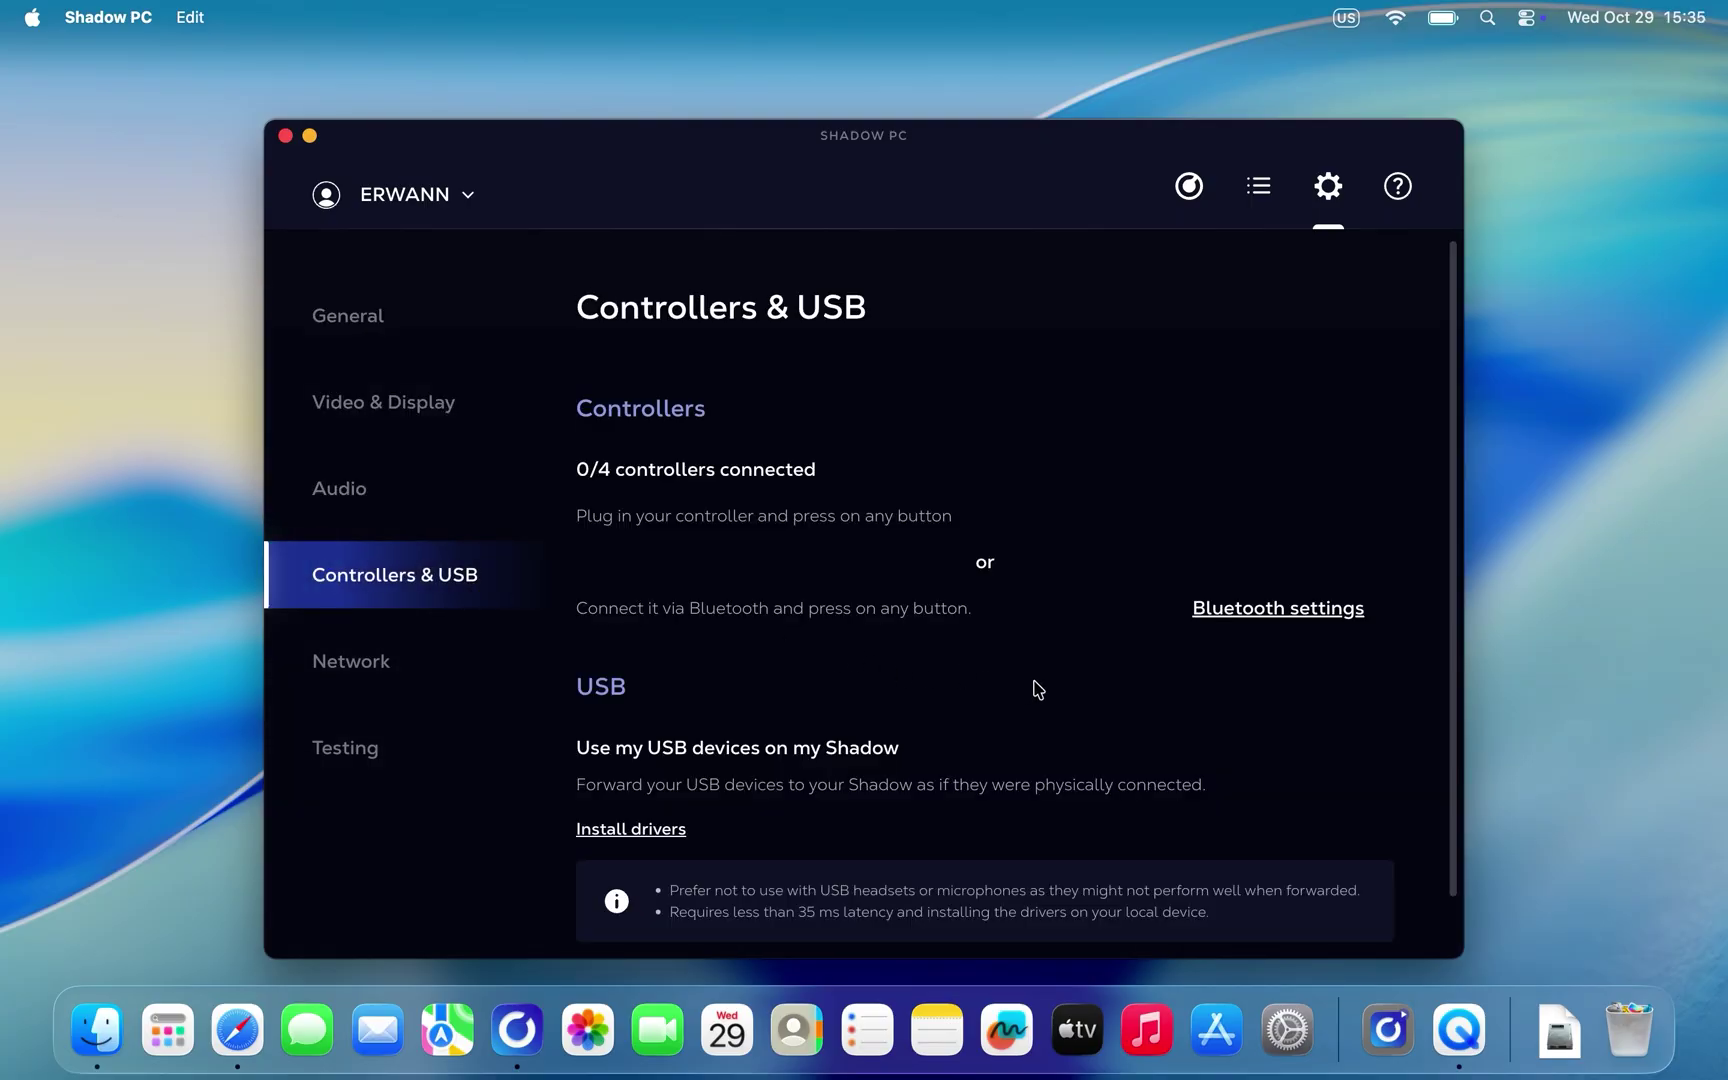
scroll(1038, 688, down, 2)
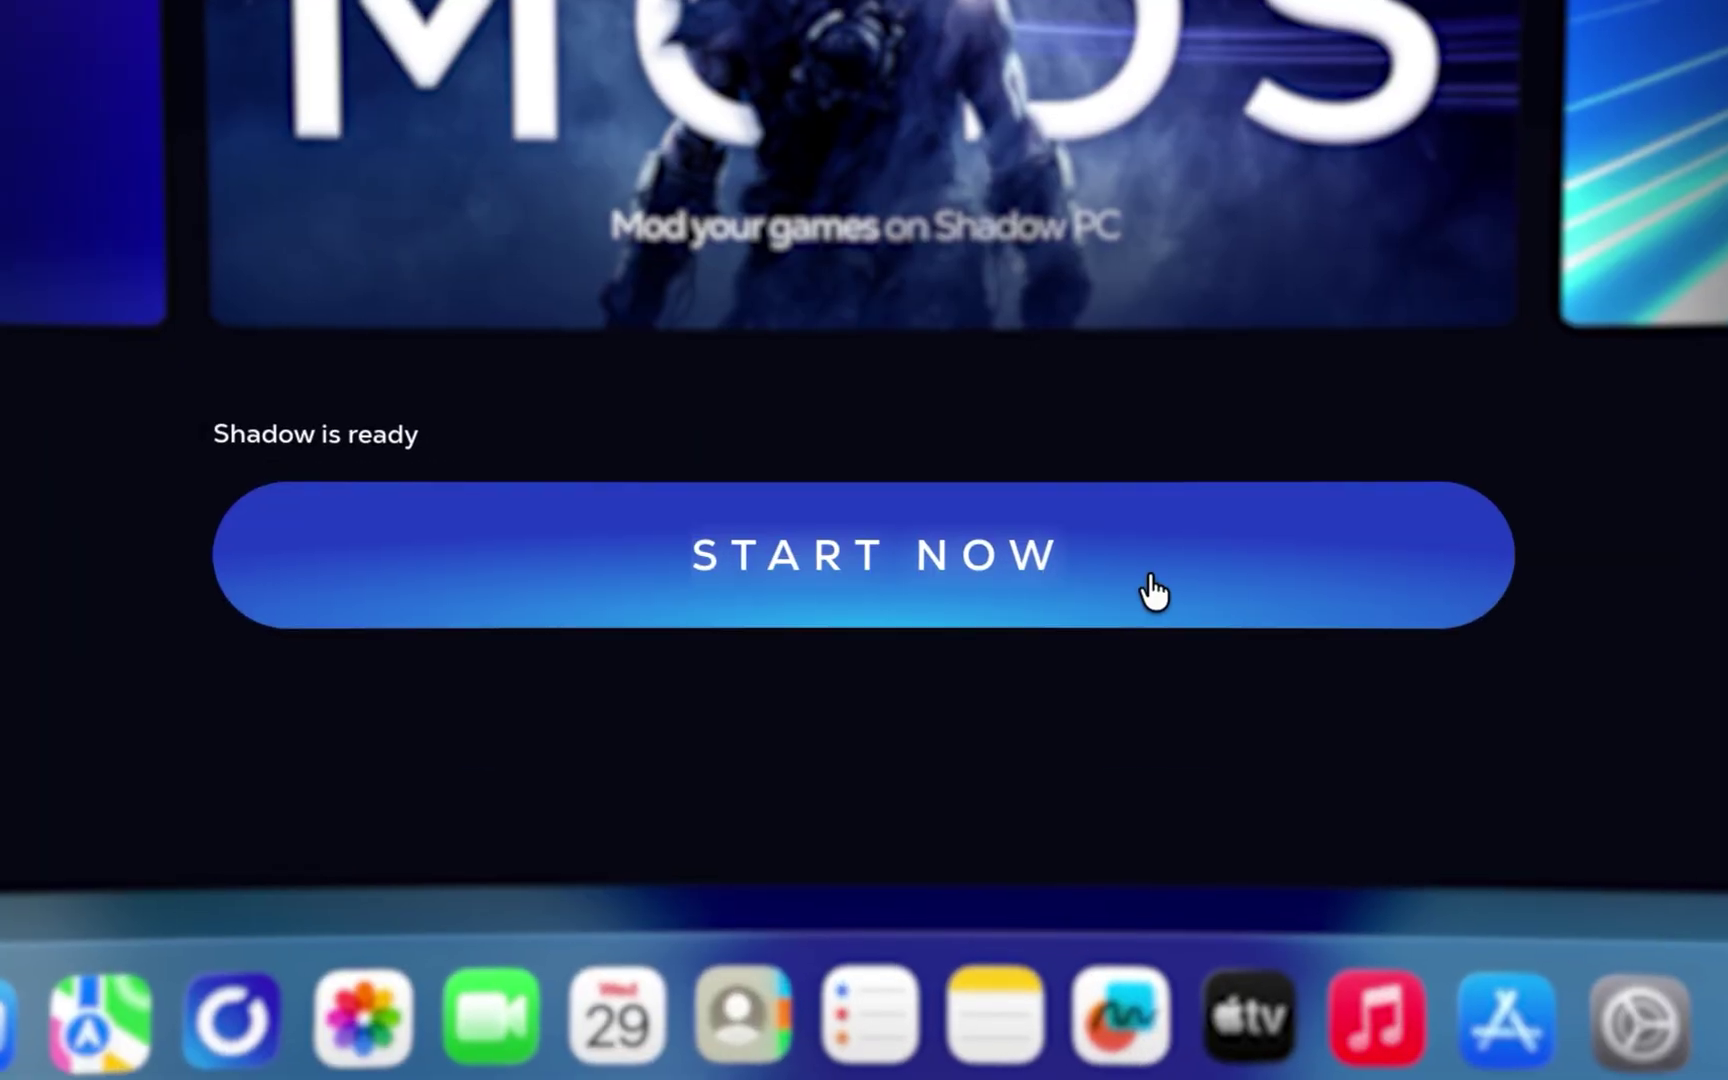
Start the cloud Windows stream with START NOW and open Chrome on its taskbar.
click(1026, 794)
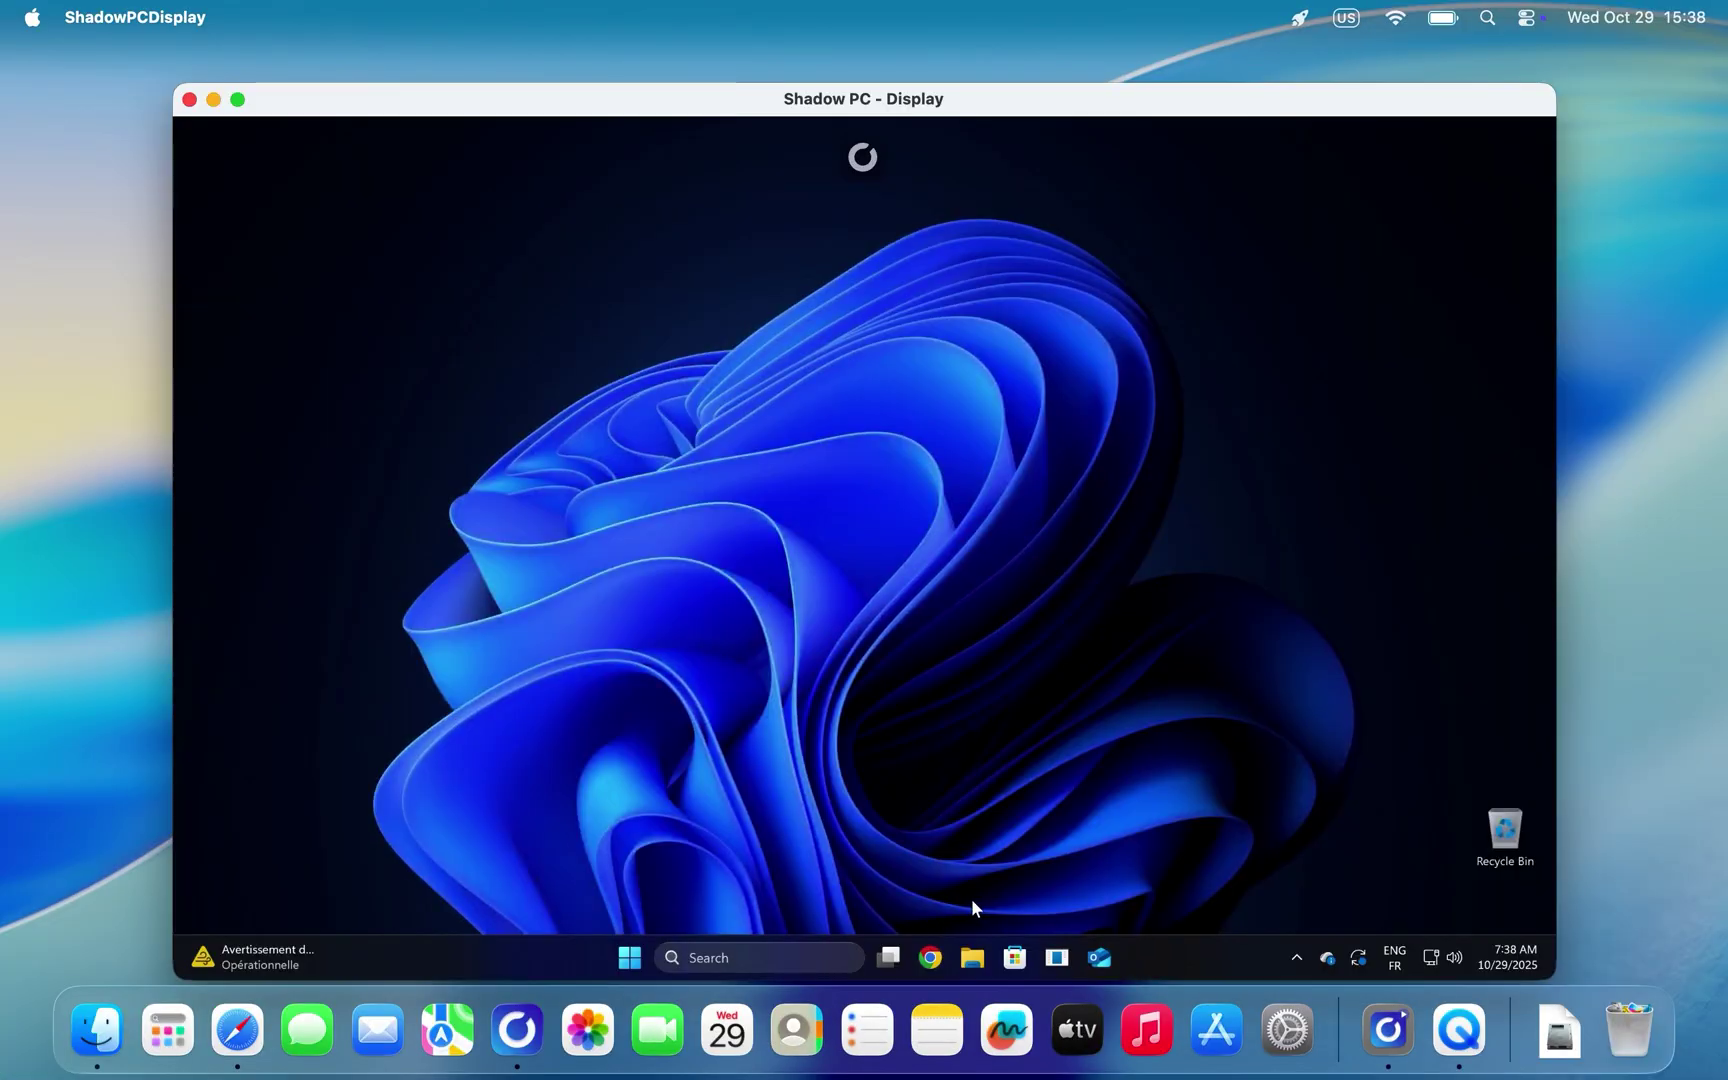
click(936, 961)
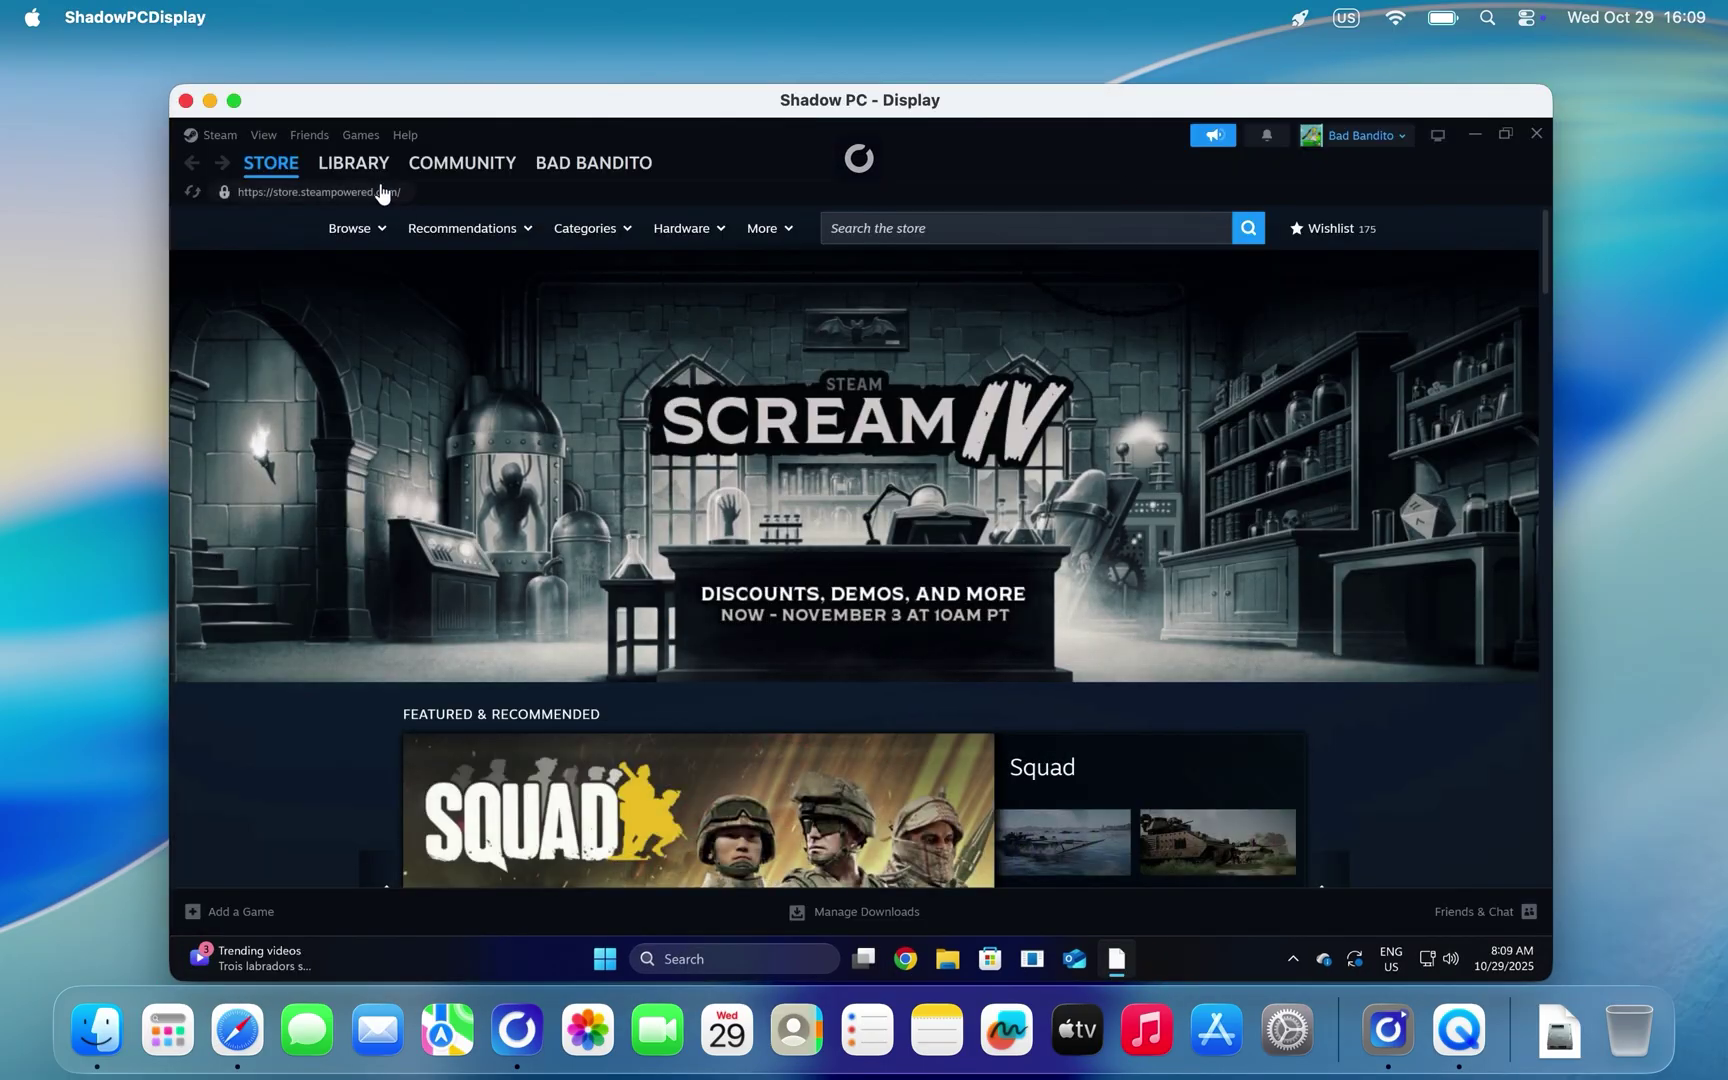
Select ELDEN RING in the Steam library and press PLAY.
click(378, 175)
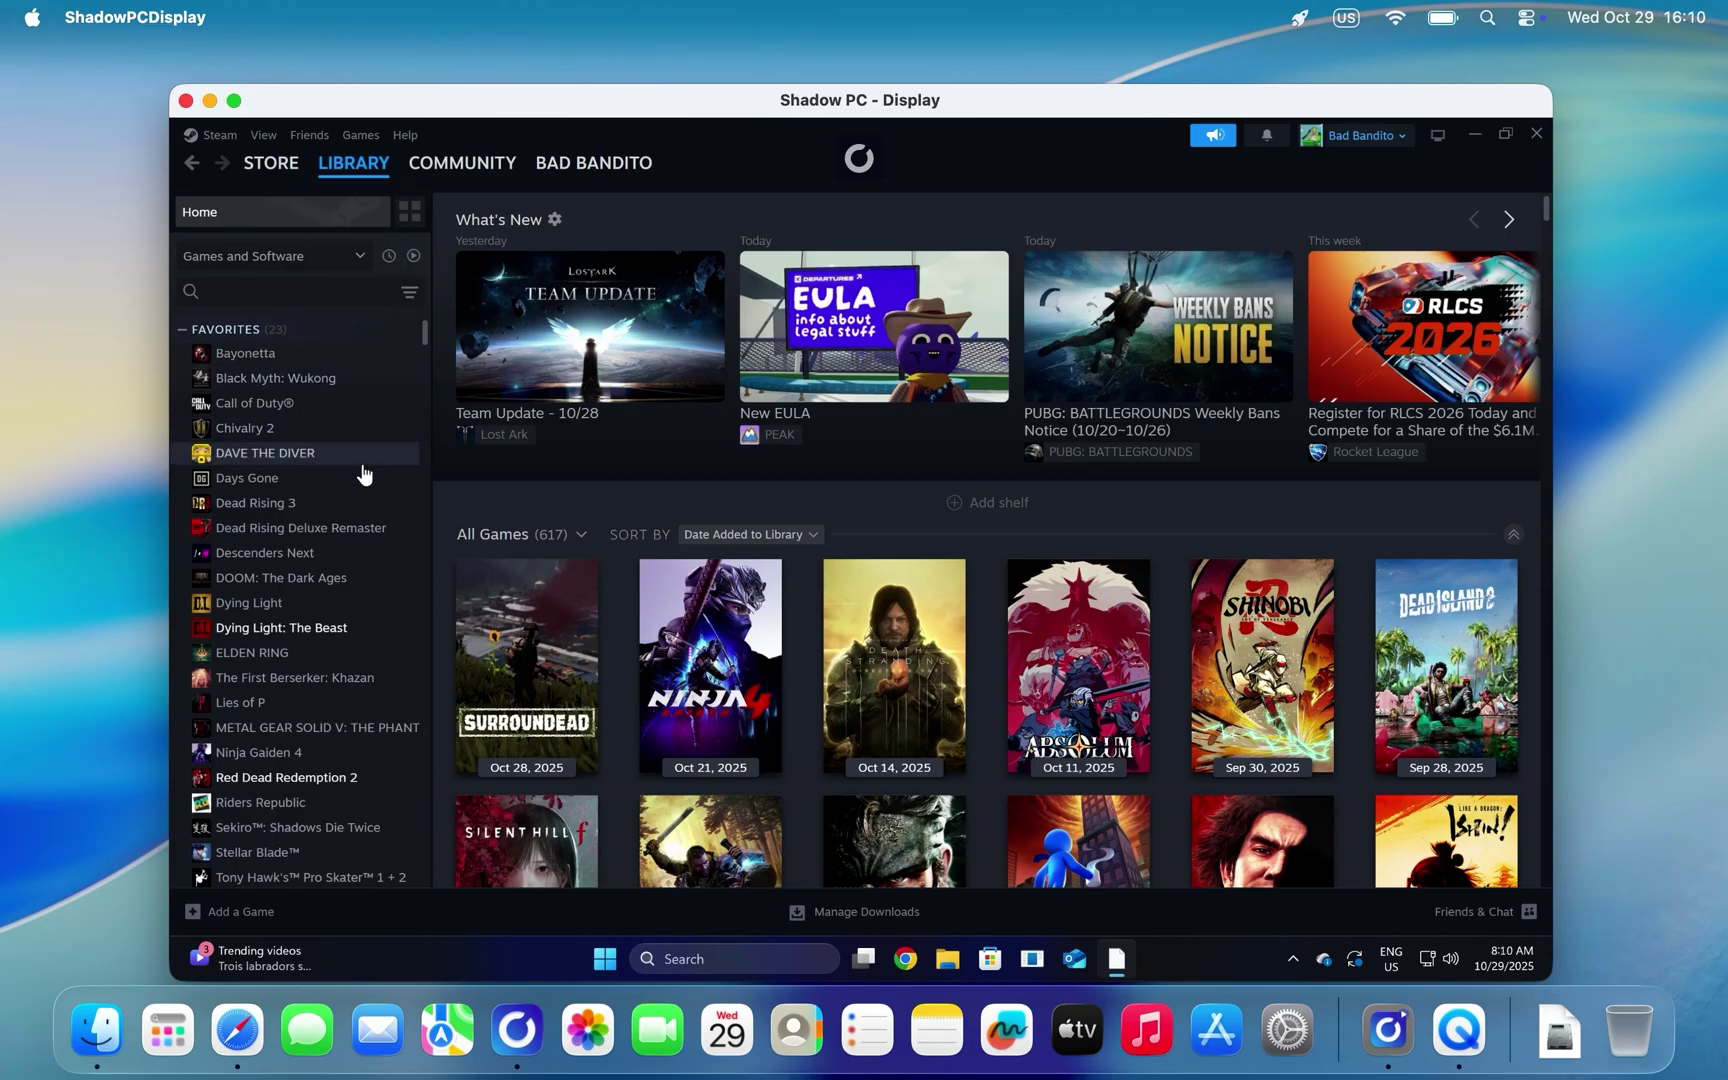
click(338, 654)
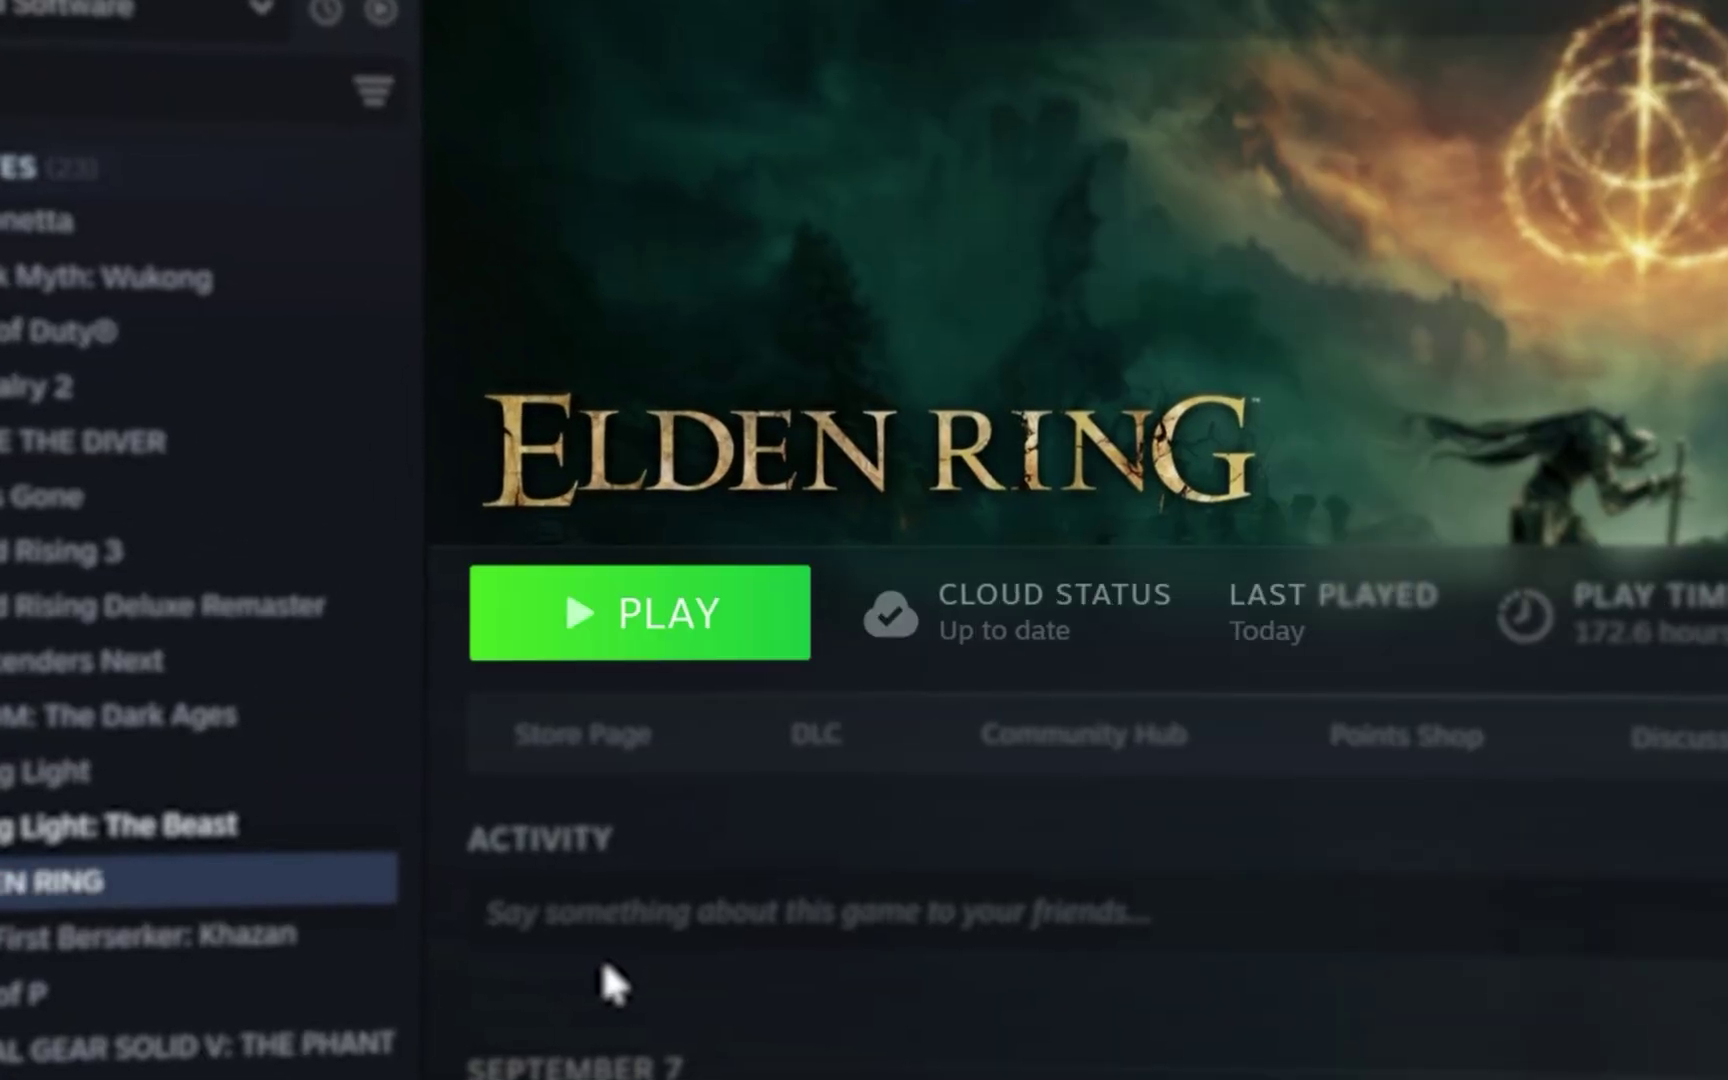
click(660, 634)
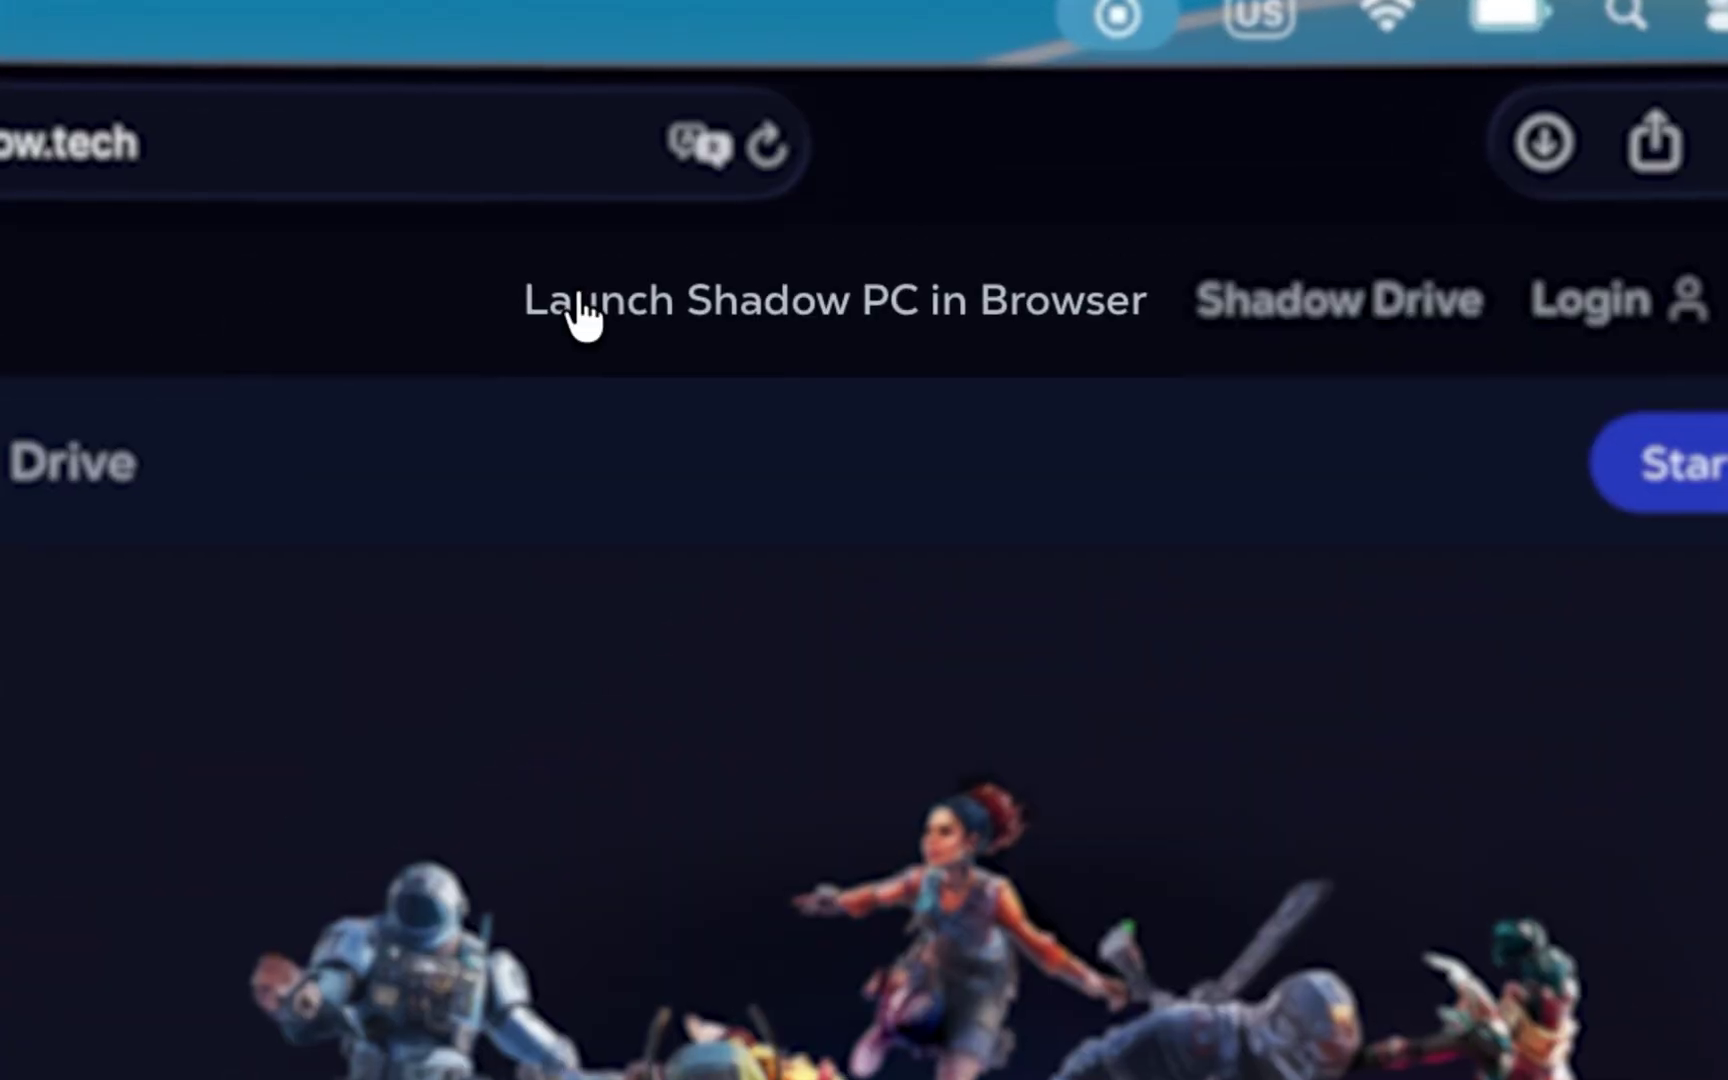
Launch Shadow PC in the browser, log in at pc.shadow.tech, and choose JUMP IN NOW!
click(614, 313)
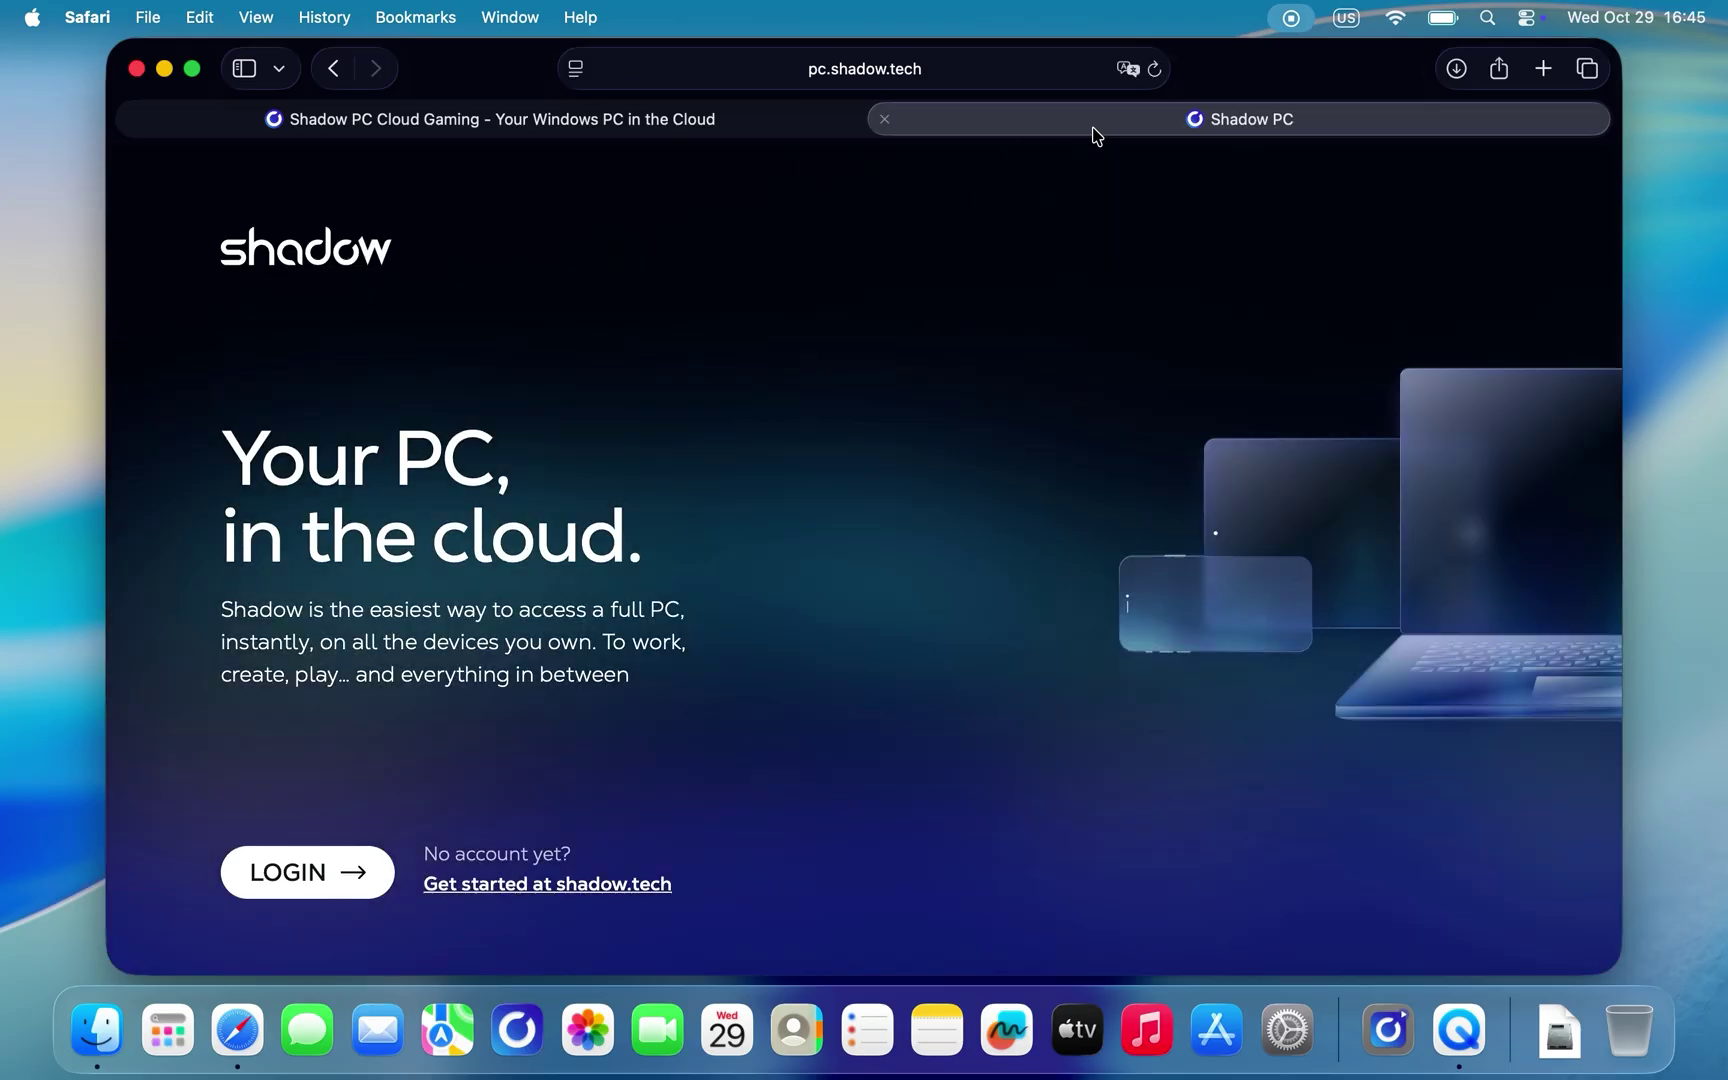
click(381, 867)
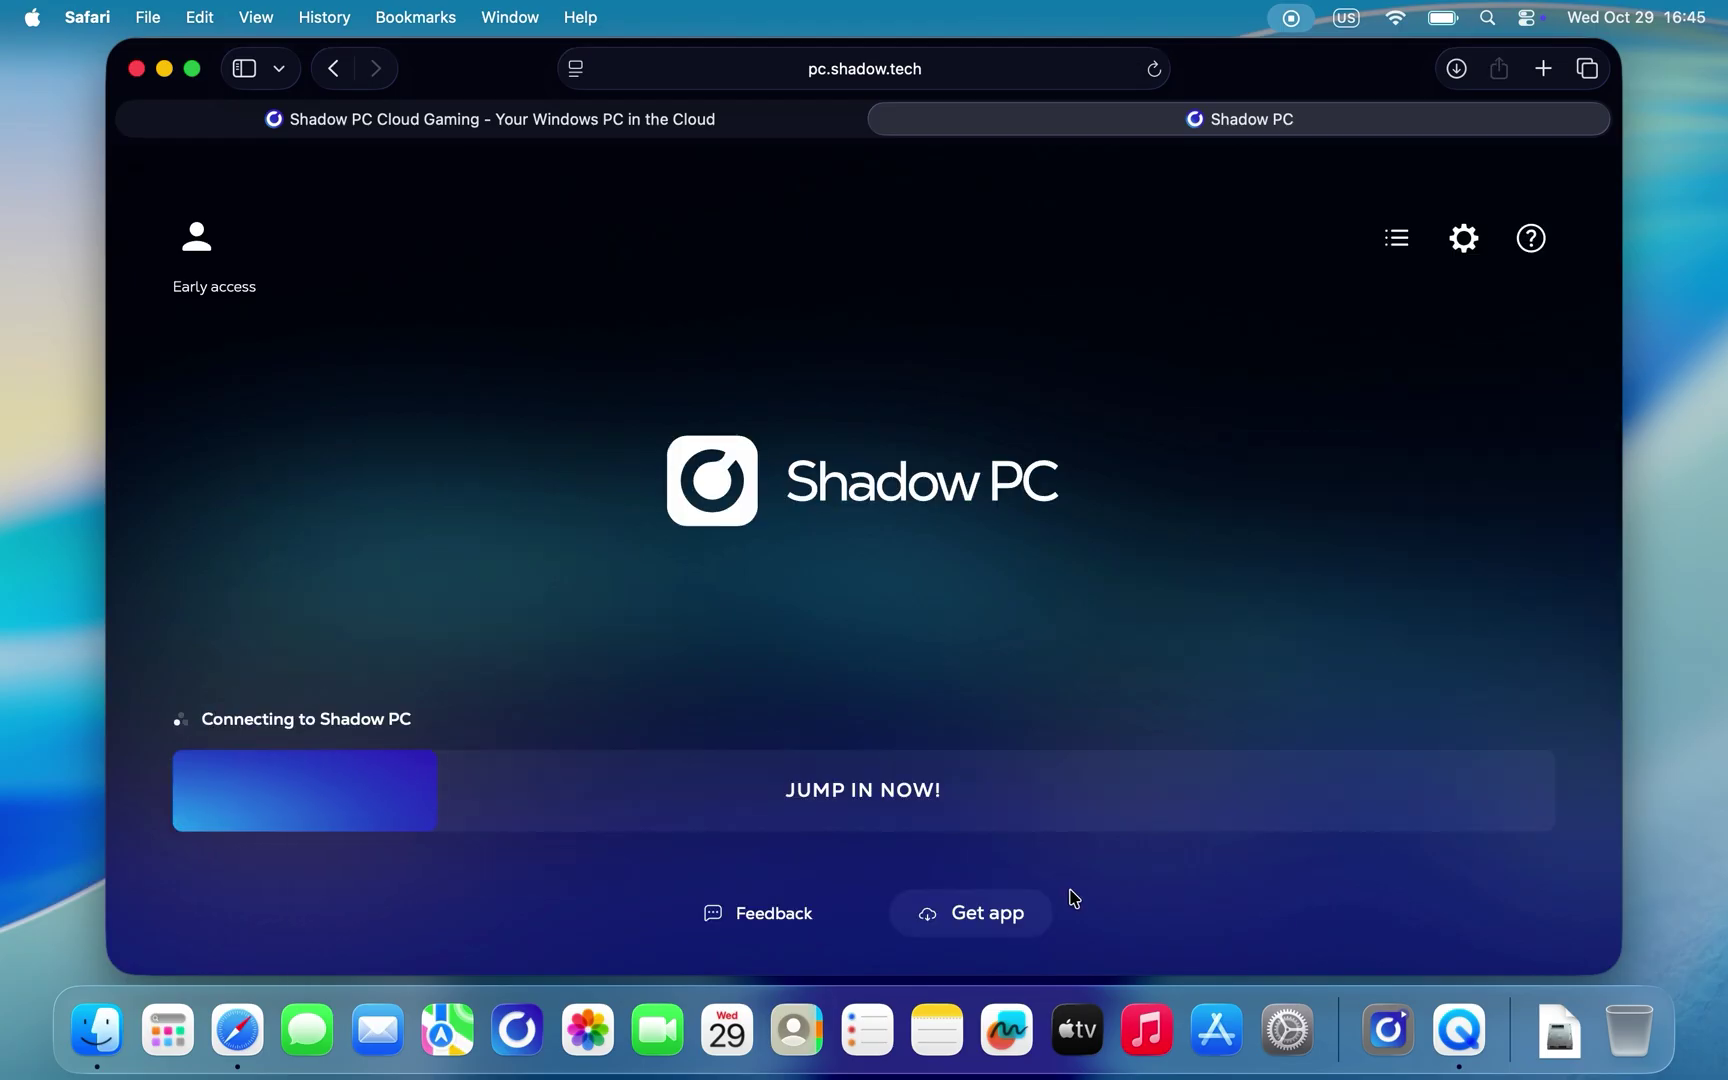
click(1056, 797)
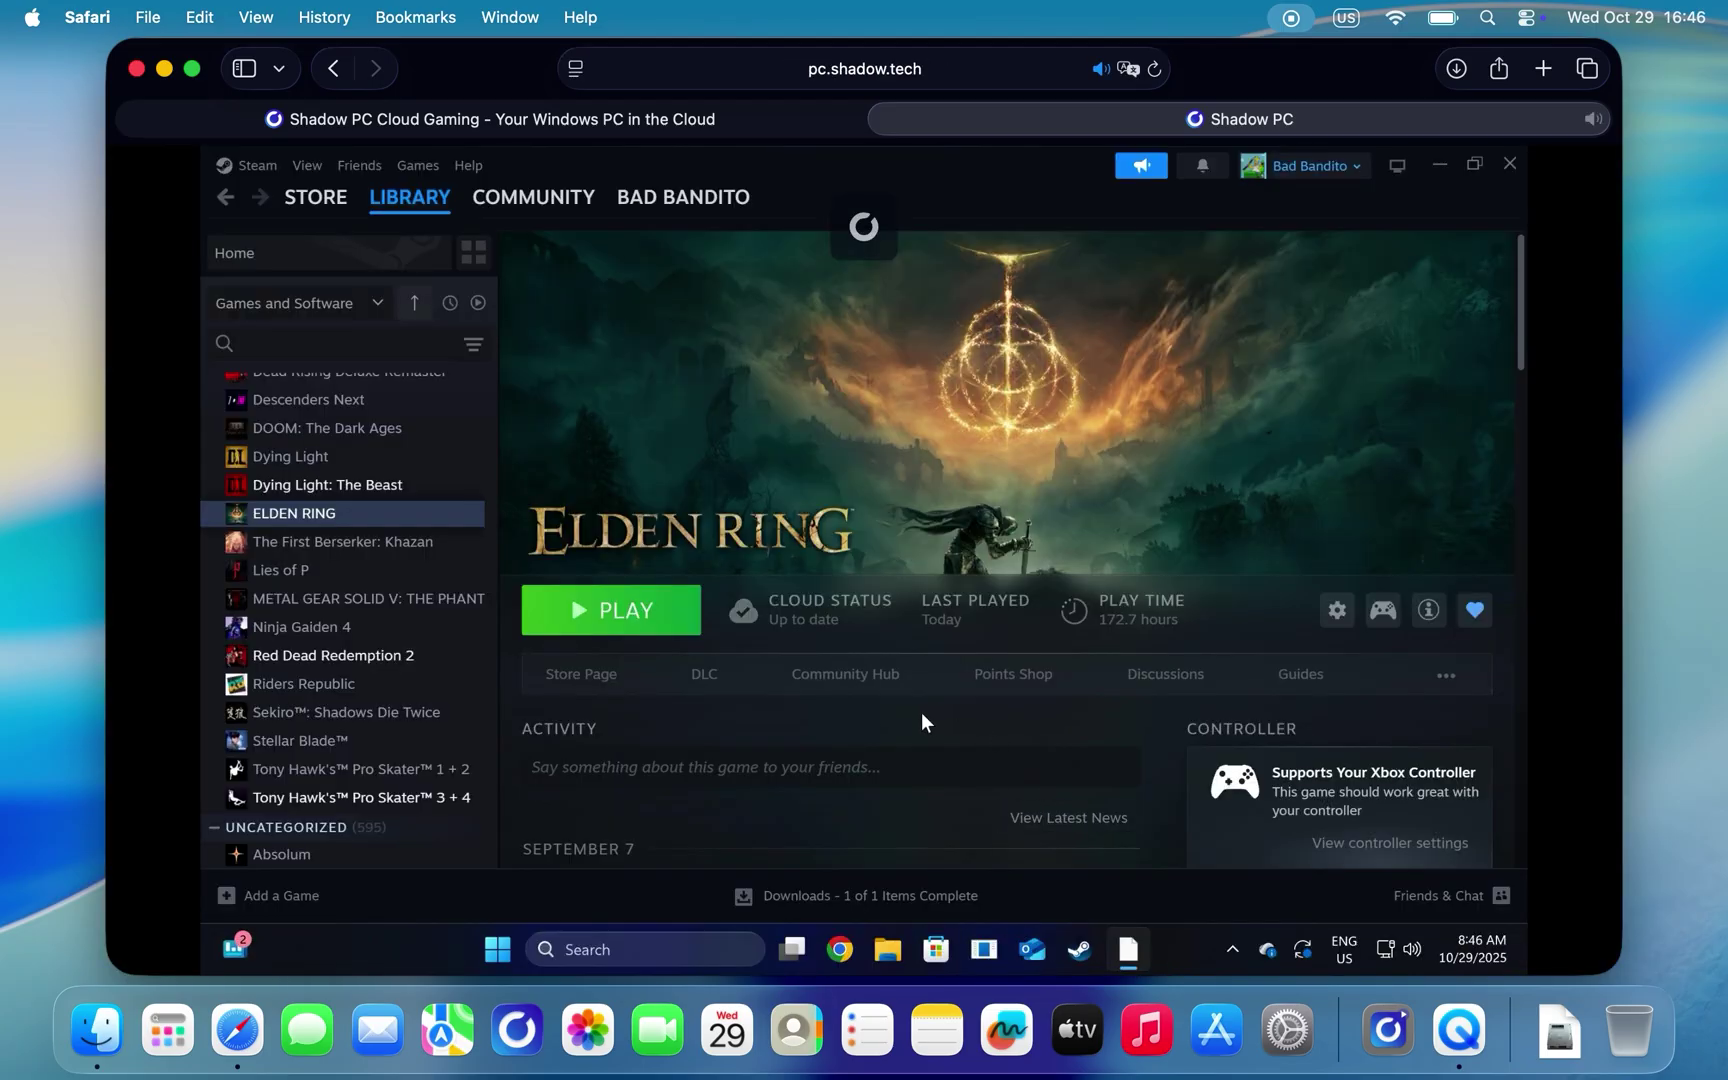
Press PLAY on the ELDEN RING library page in the browser-streamed Steam.
click(655, 621)
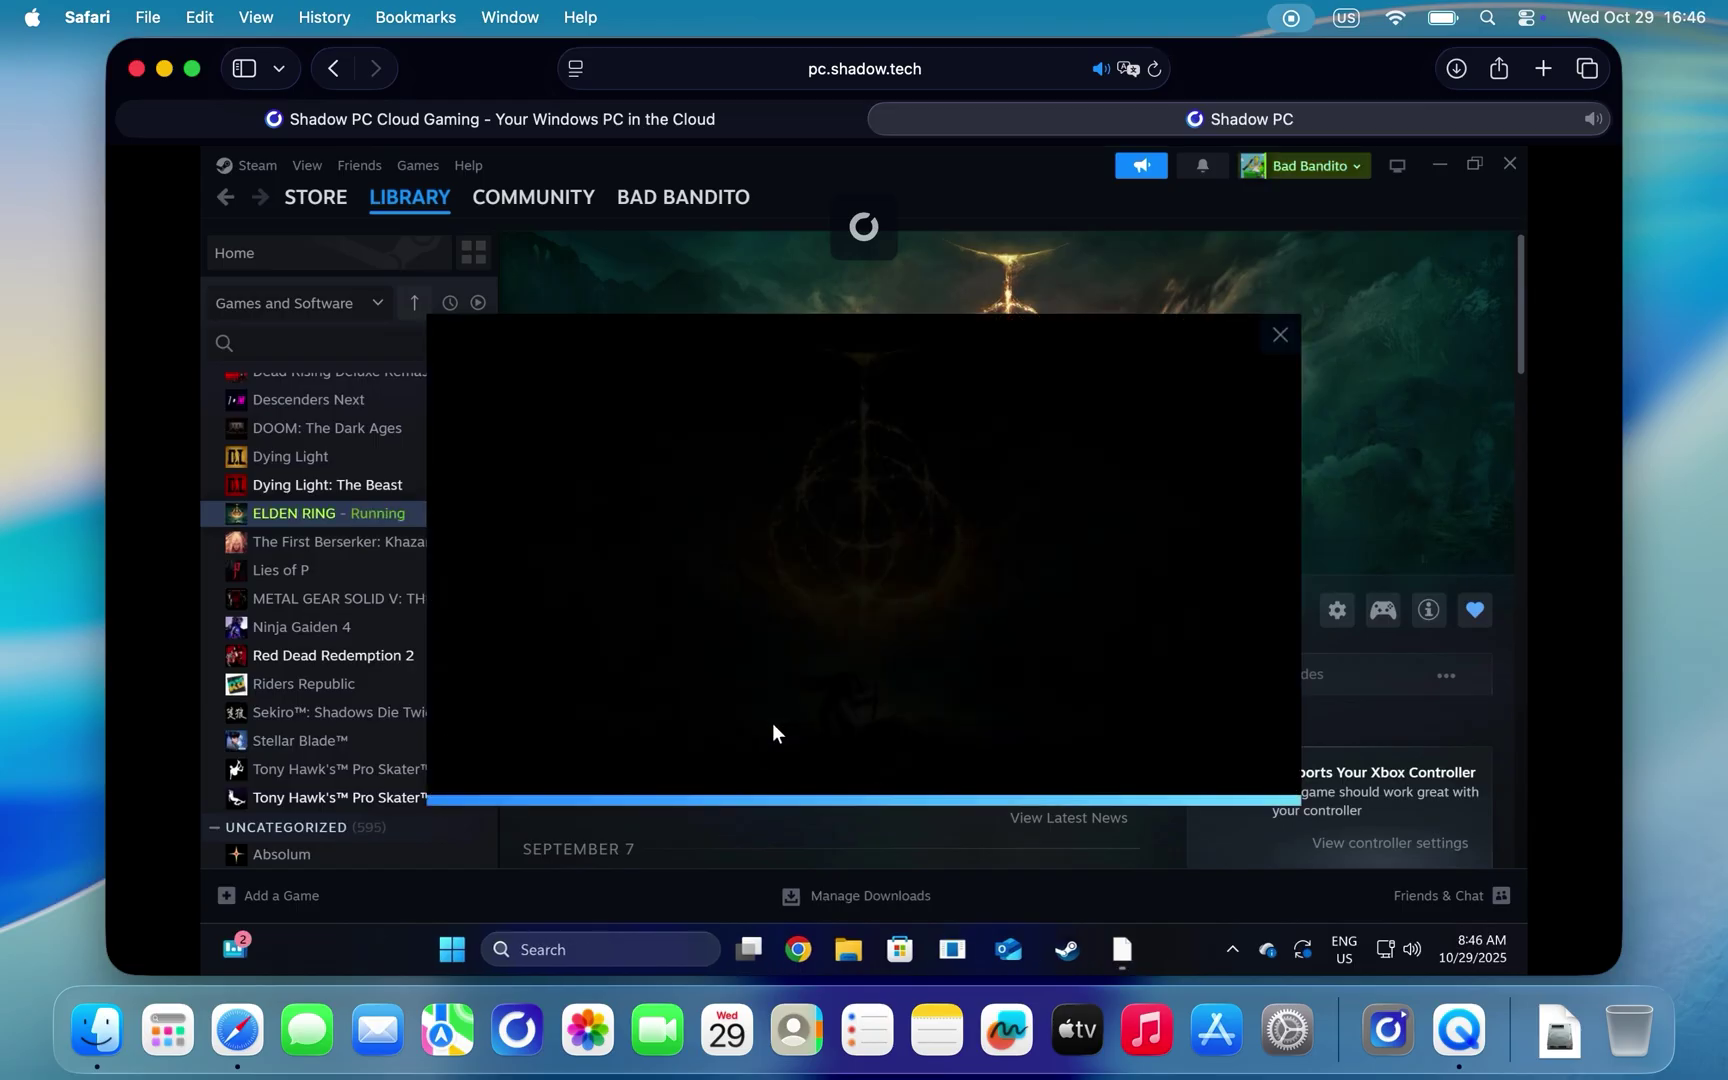